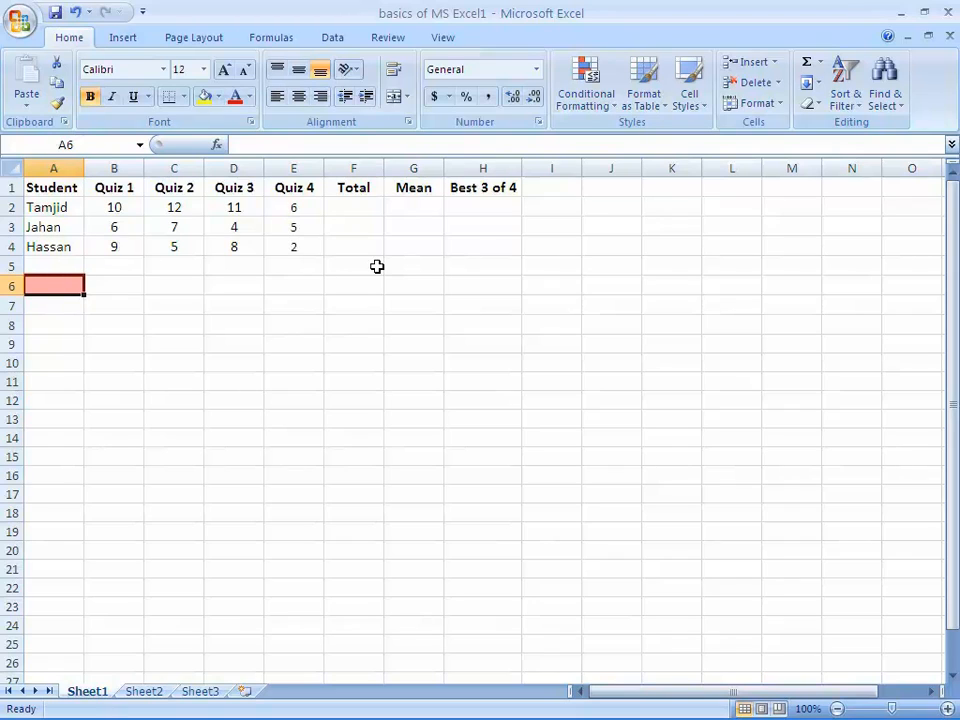
{"action": "left_click", "coordinate": [355, 210]}
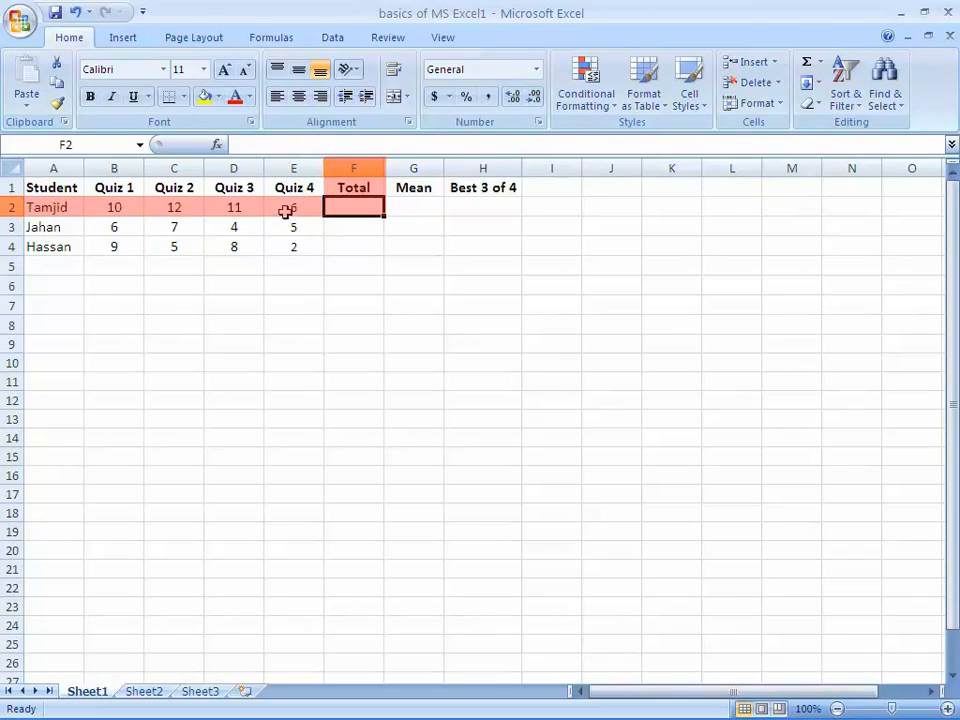
{"action": "key", "text": "Left"}
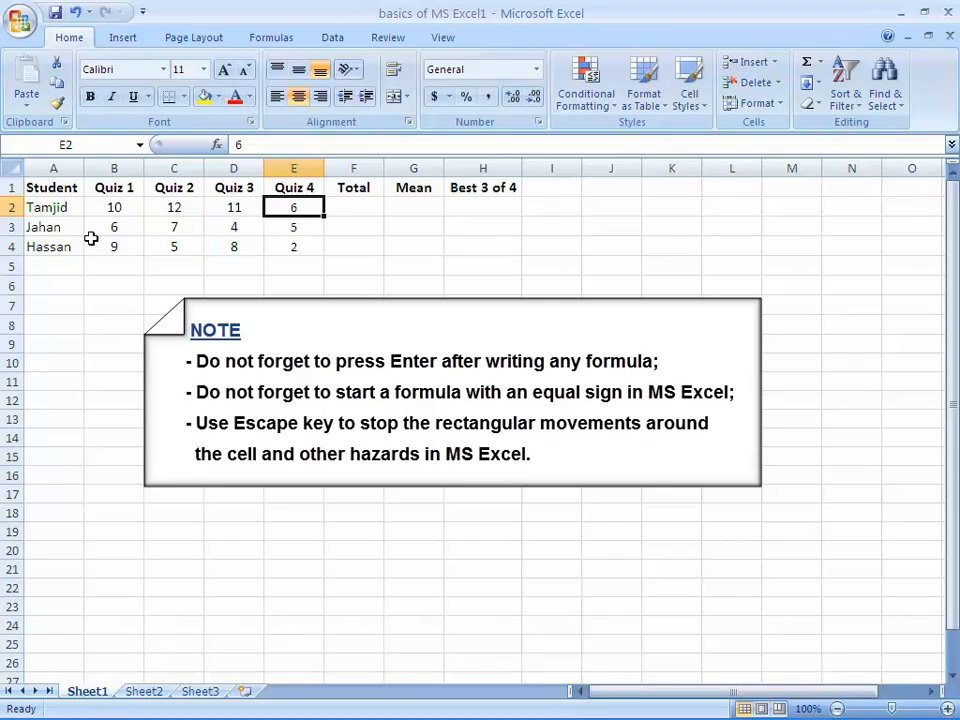
{"action": "key", "text": "Right"}
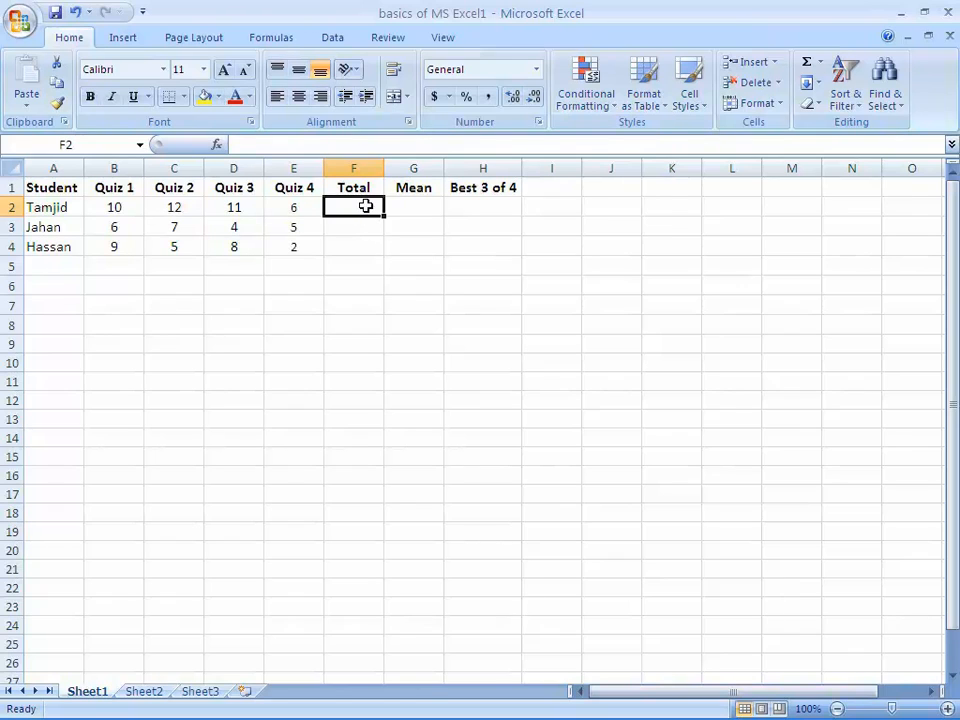
{"action": "left_click", "coordinate": [332, 241]}
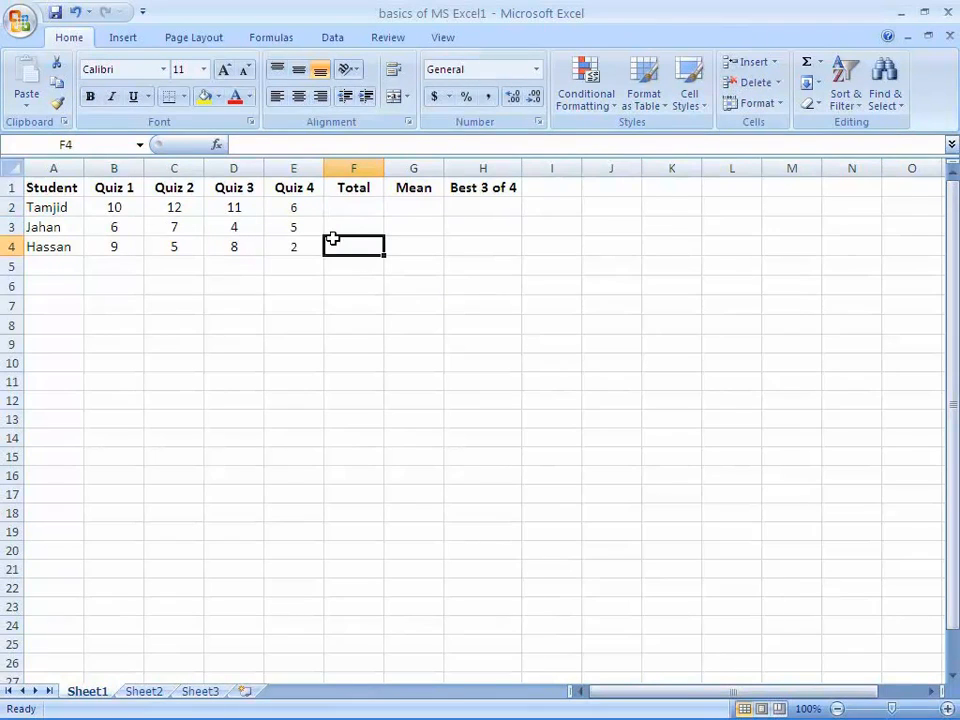
Enter the formula =SUM(B2:E2) in cell F2 to total the first student's four quiz scores
{"action": "left_click", "coordinate": [349, 208]}
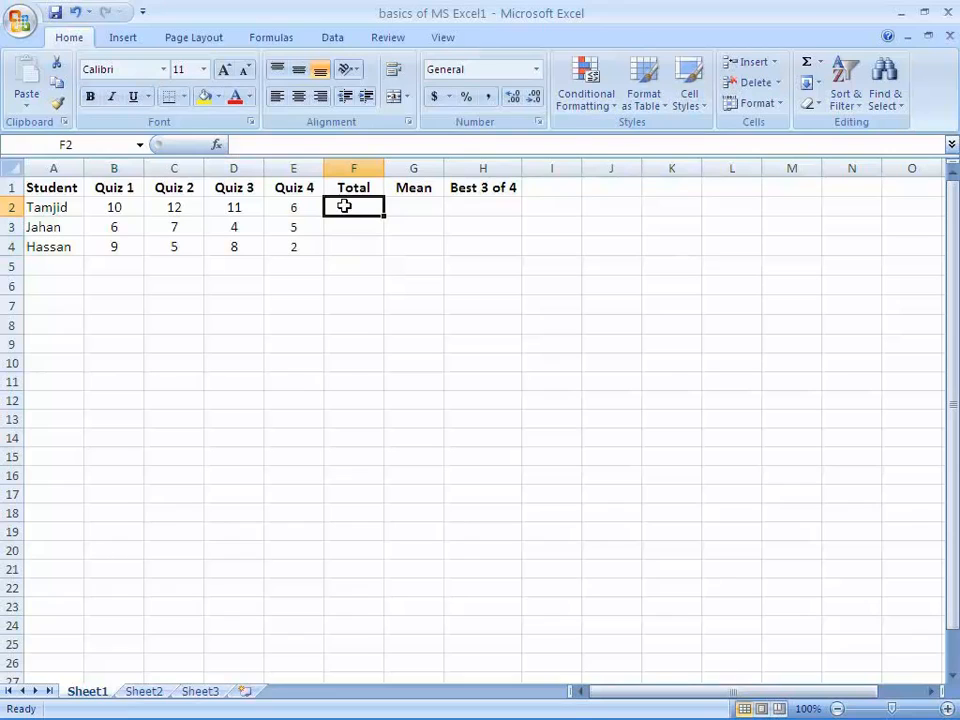
{"action": "left_click", "coordinate": [296, 147]}
{"action": "type", "text": "="}
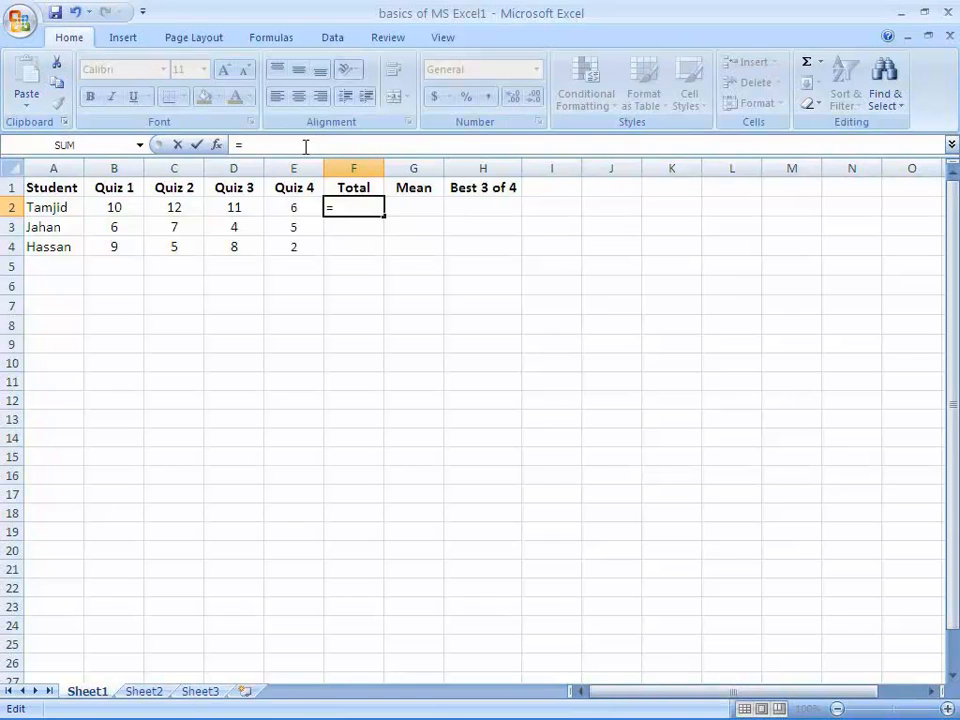
{"action": "type", "text": "SUM("}
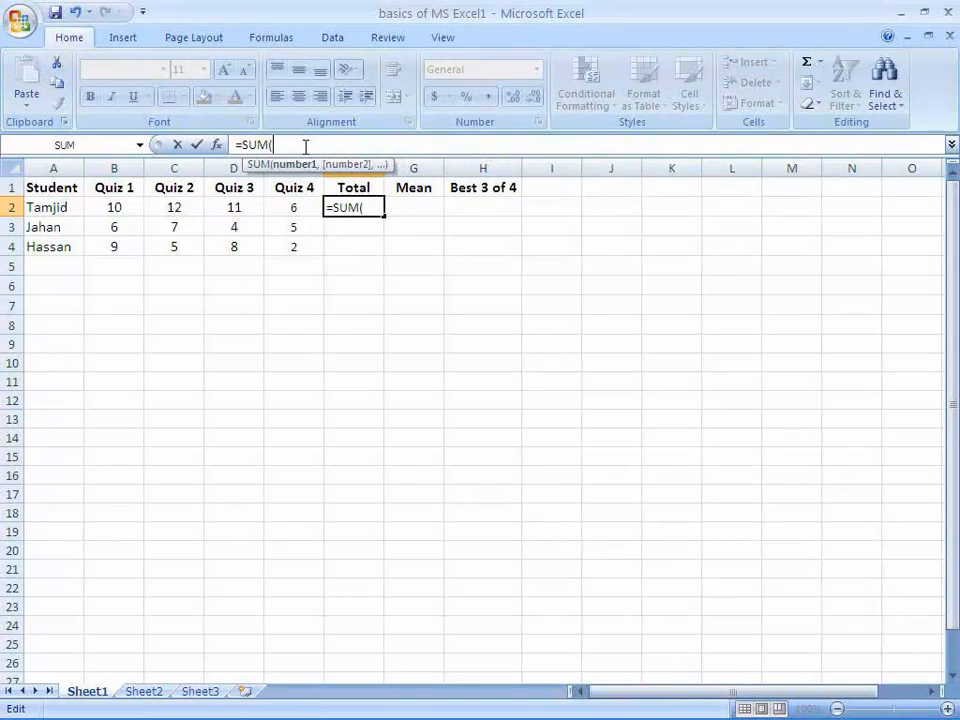
{"action": "type", "text": "B2:E2"}
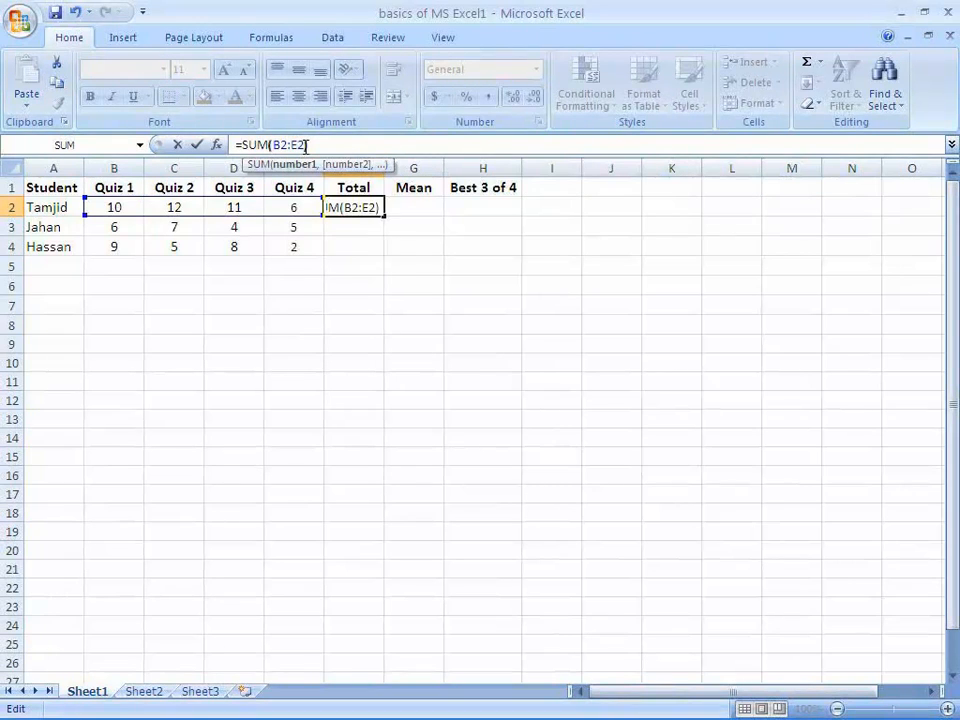
{"action": "key", "text": "Return"}
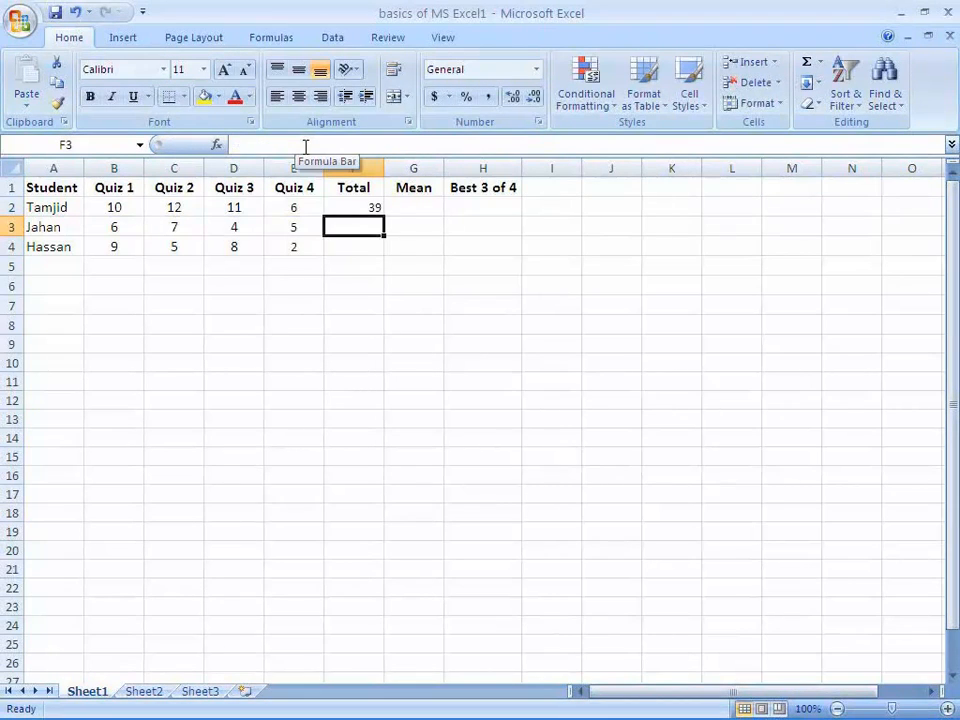
{"action": "left_click", "coordinate": [369, 208]}
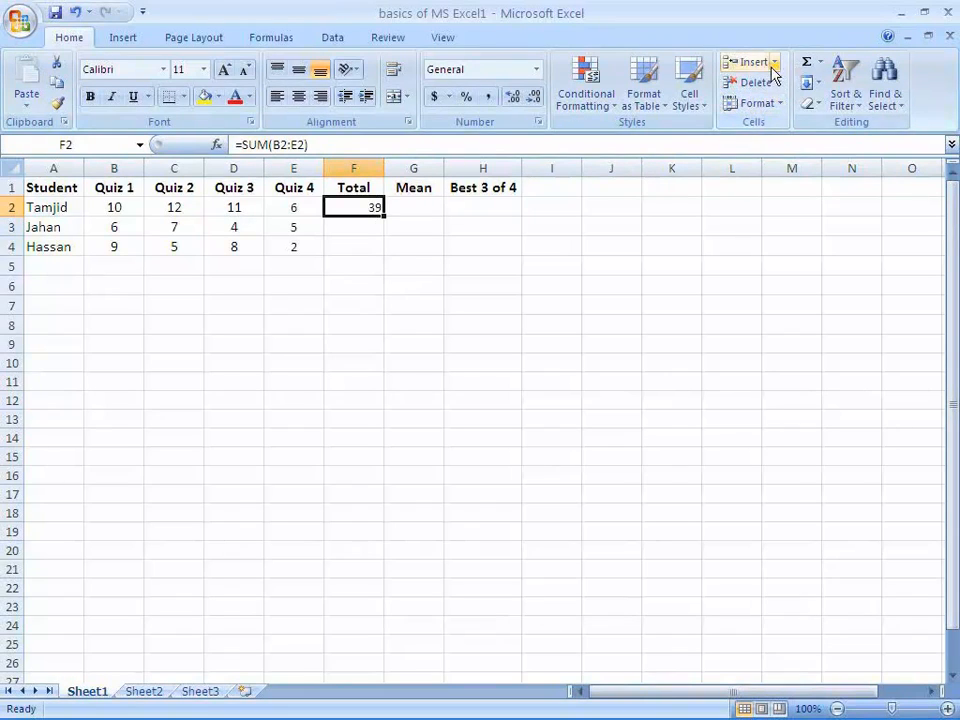
{"action": "left_click", "coordinate": [819, 62]}
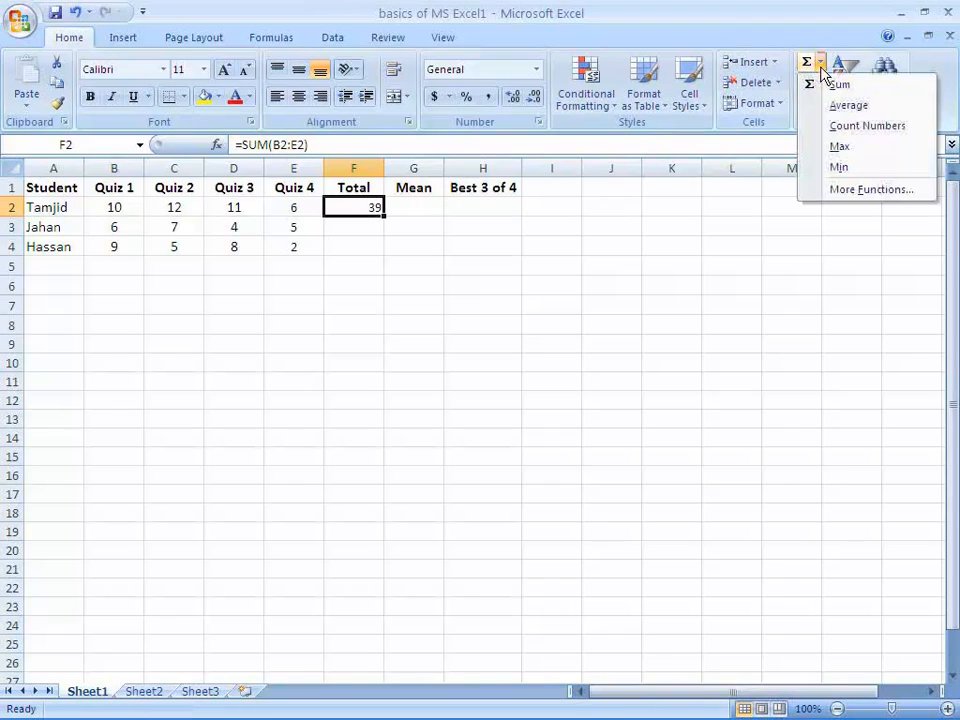
{"action": "left_click", "coordinate": [353, 227]}
{"action": "left_click", "coordinate": [350, 226]}
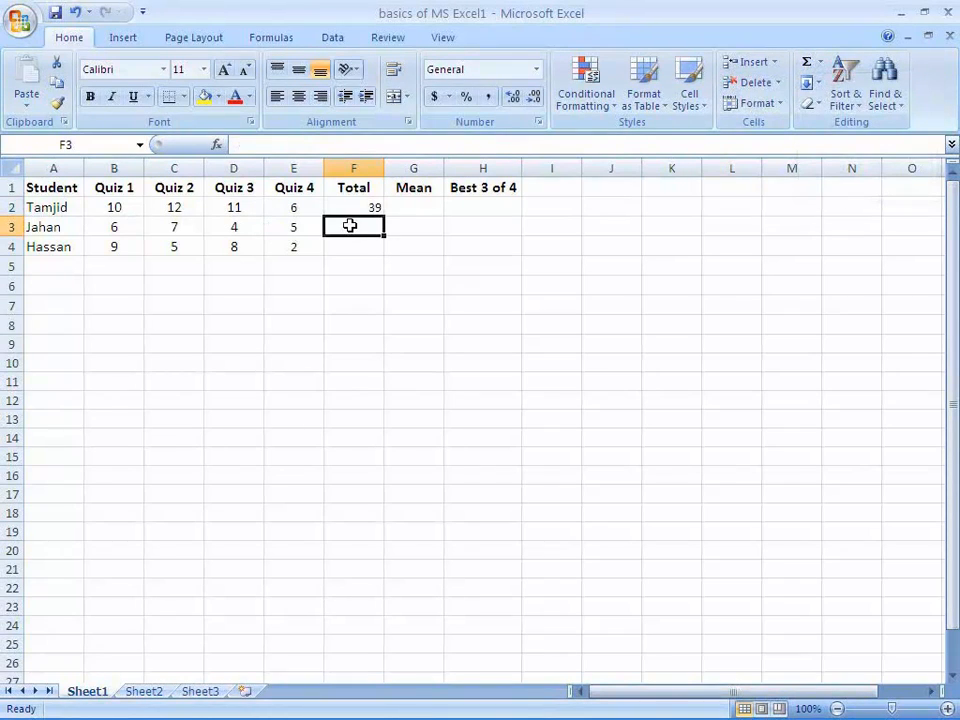
{"action": "left_click", "coordinate": [348, 246]}
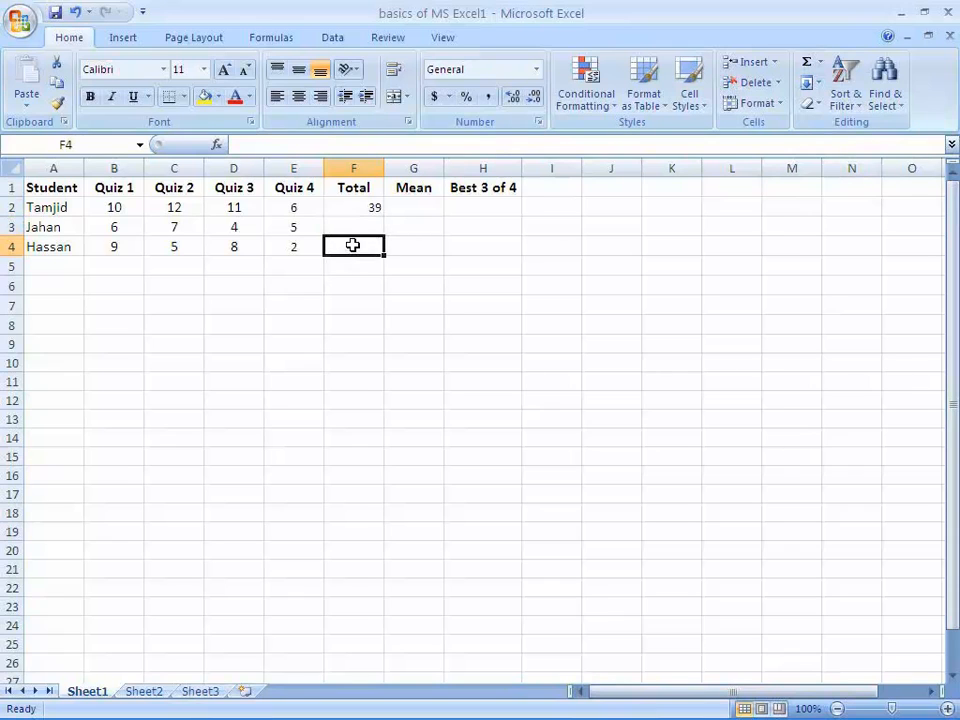
Copy the Total formula from F2 into F3:F4 for the other two students
{"action": "left_click", "coordinate": [356, 206]}
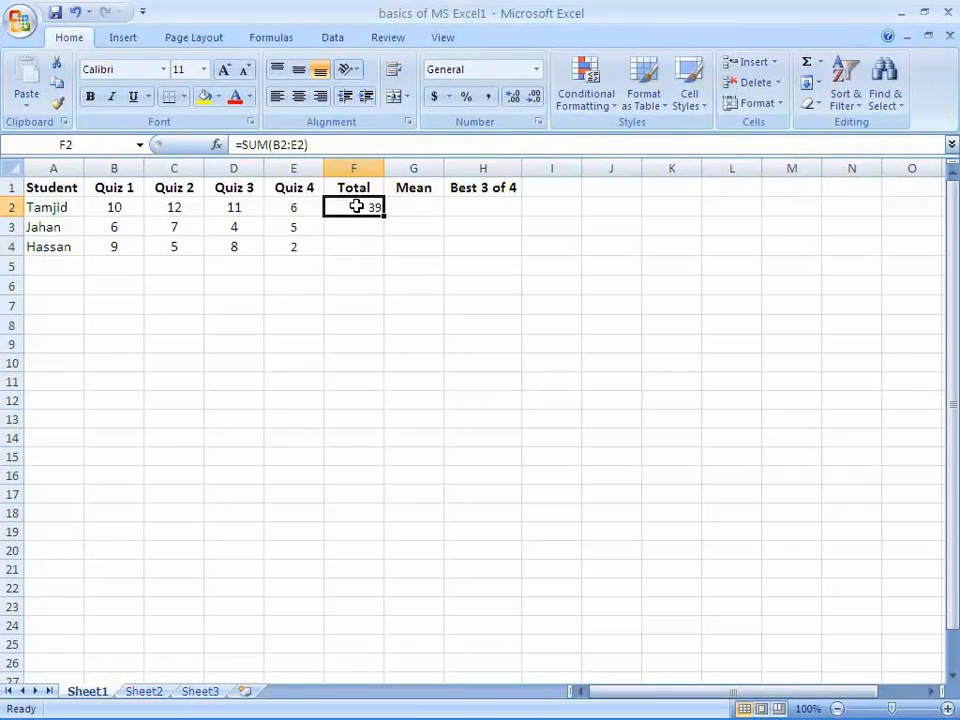
{"action": "right_click", "coordinate": [357, 206]}
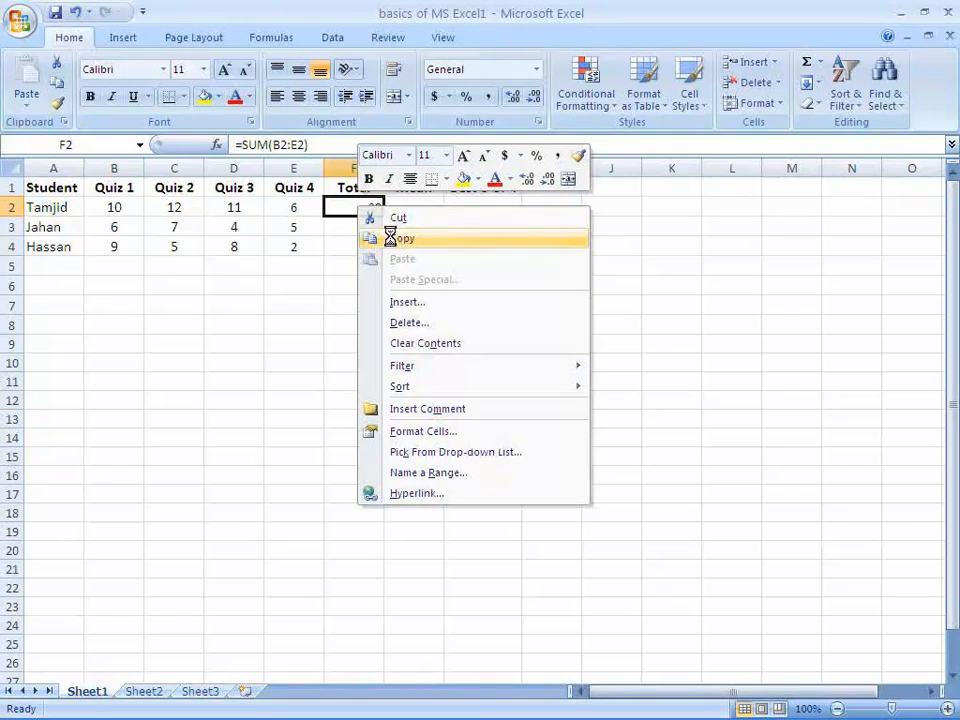
{"action": "left_click", "coordinate": [385, 238]}
{"action": "left_click_drag", "start_coordinate": [355, 233], "coordinate": [356, 245]}
{"action": "right_click", "coordinate": [358, 244]}
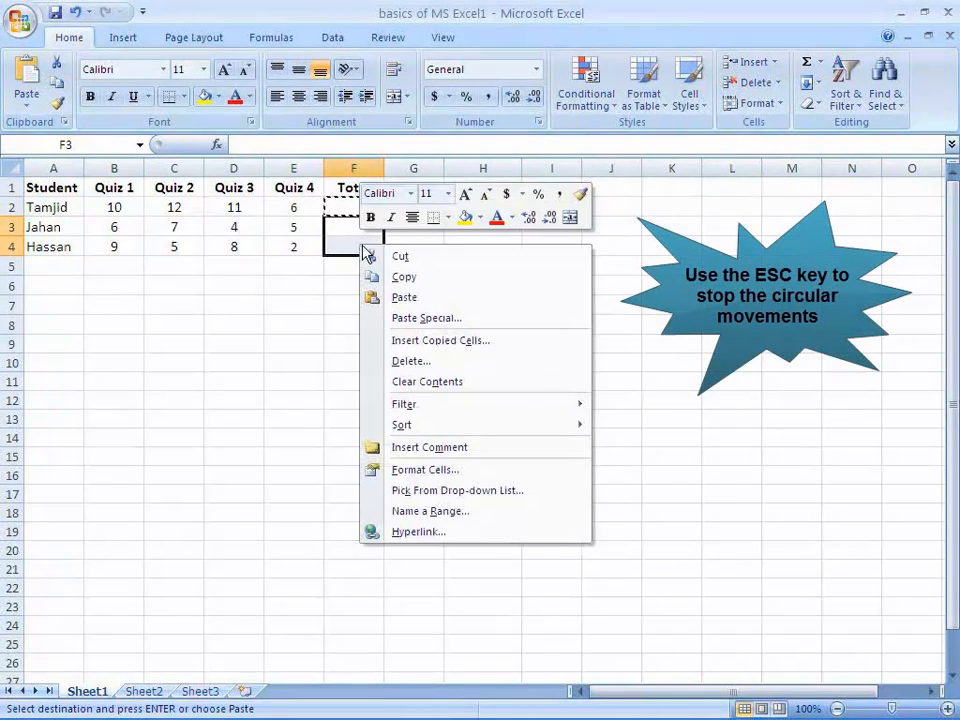
{"action": "left_click", "coordinate": [402, 297]}
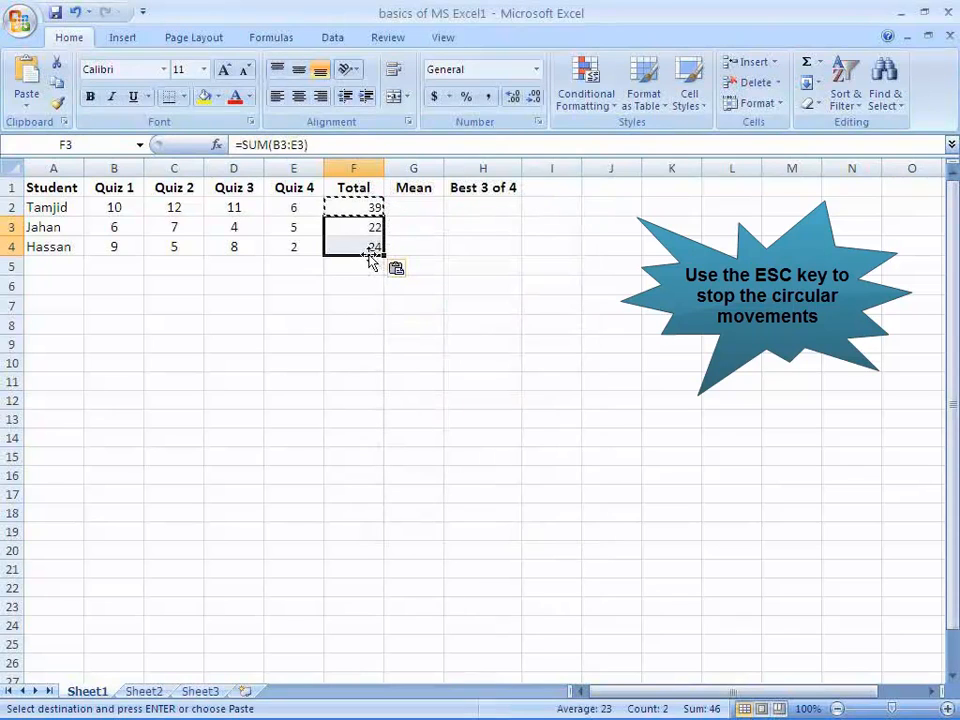
{"action": "left_click", "coordinate": [343, 269]}
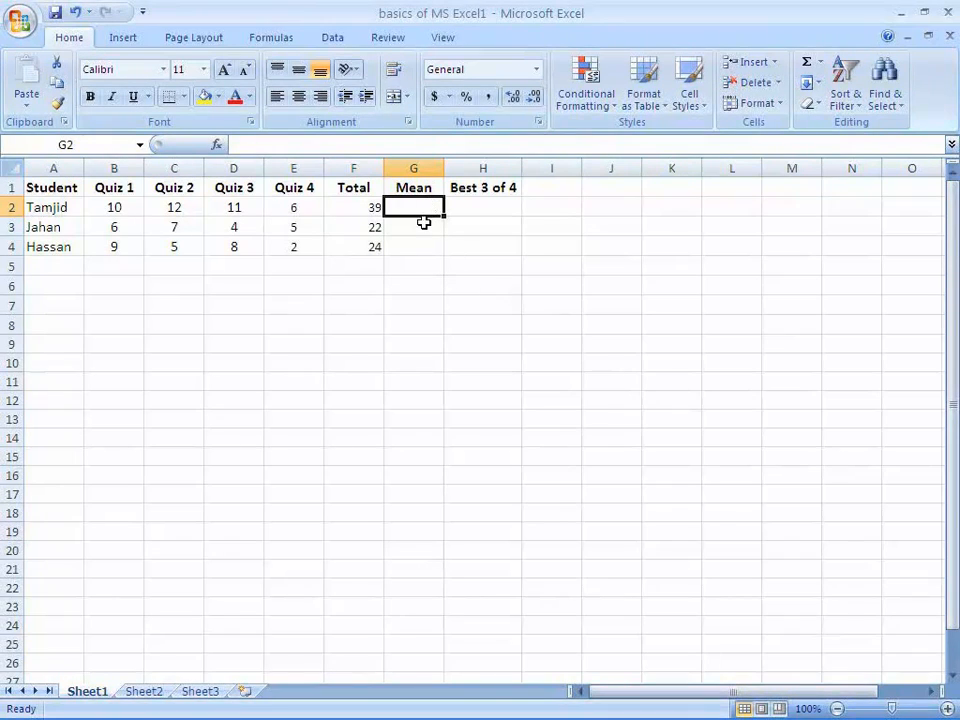
Enter the formula =AVERAGE(B2:E2) in cell G2 to calculate the first student's mean quiz score
{"action": "left_click", "coordinate": [336, 145]}
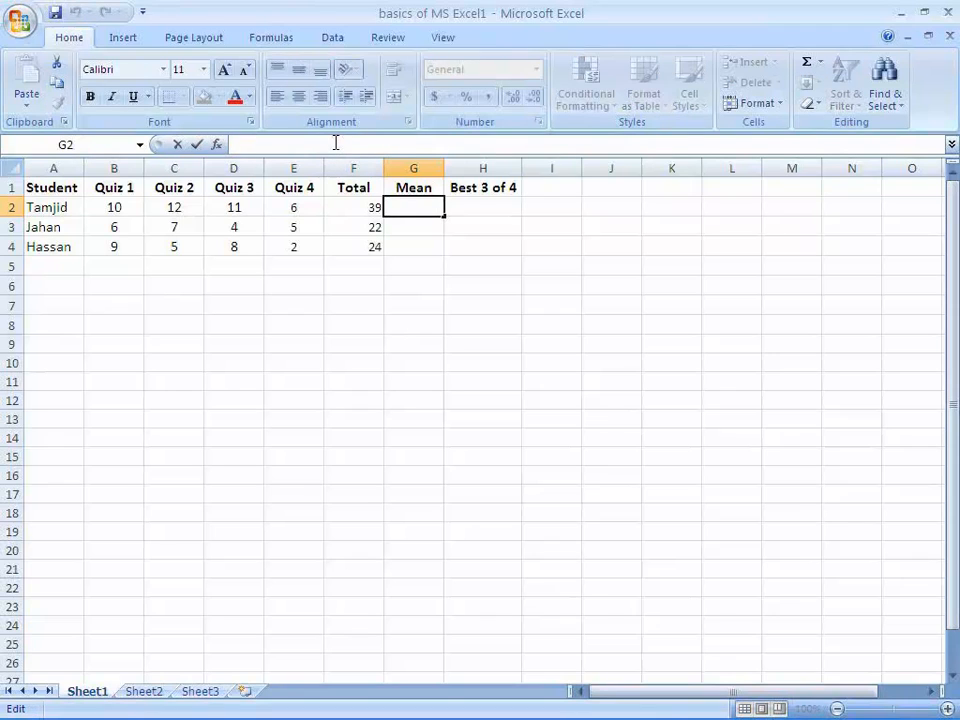
{"action": "type", "text": "=AVER"}
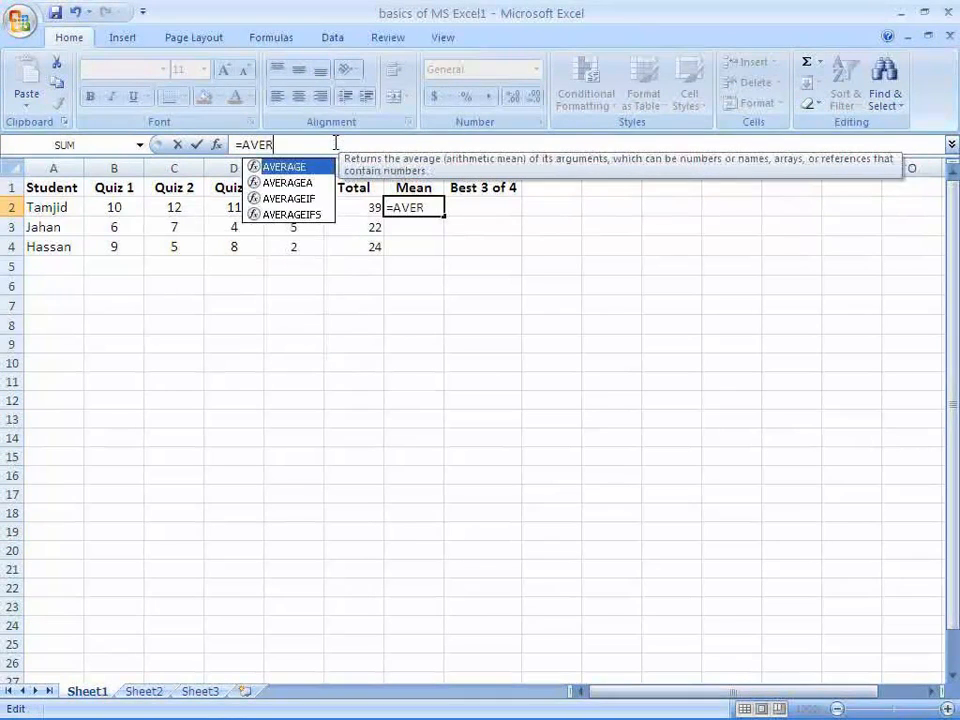
{"action": "type", "text": "AGE(b"}
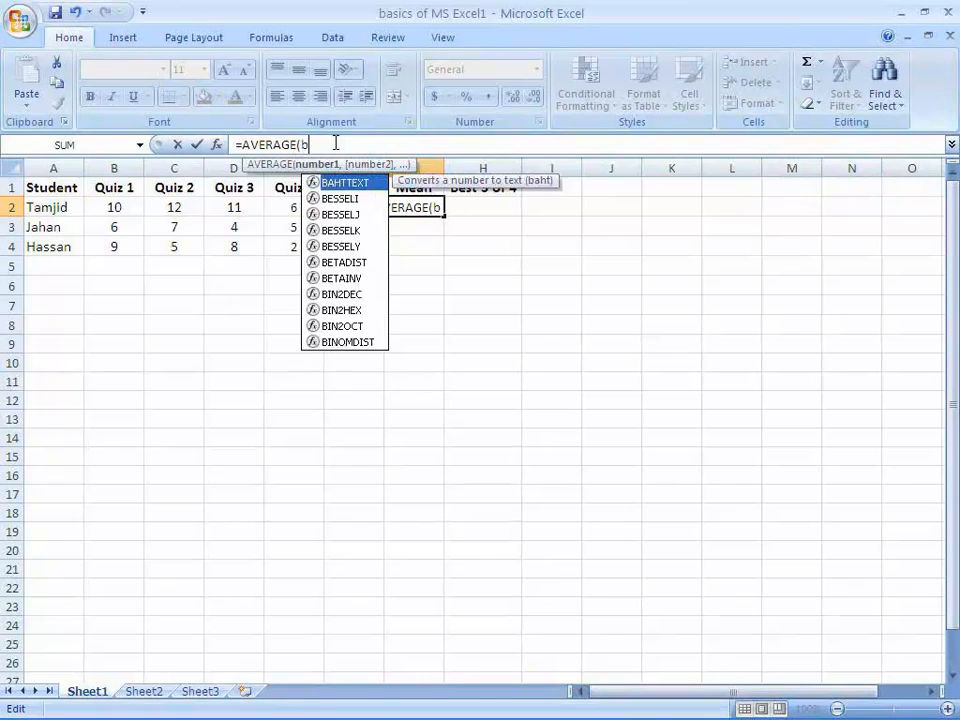
{"action": "key", "text": "BackSpace"}
{"action": "type", "text": "B2:E2"}
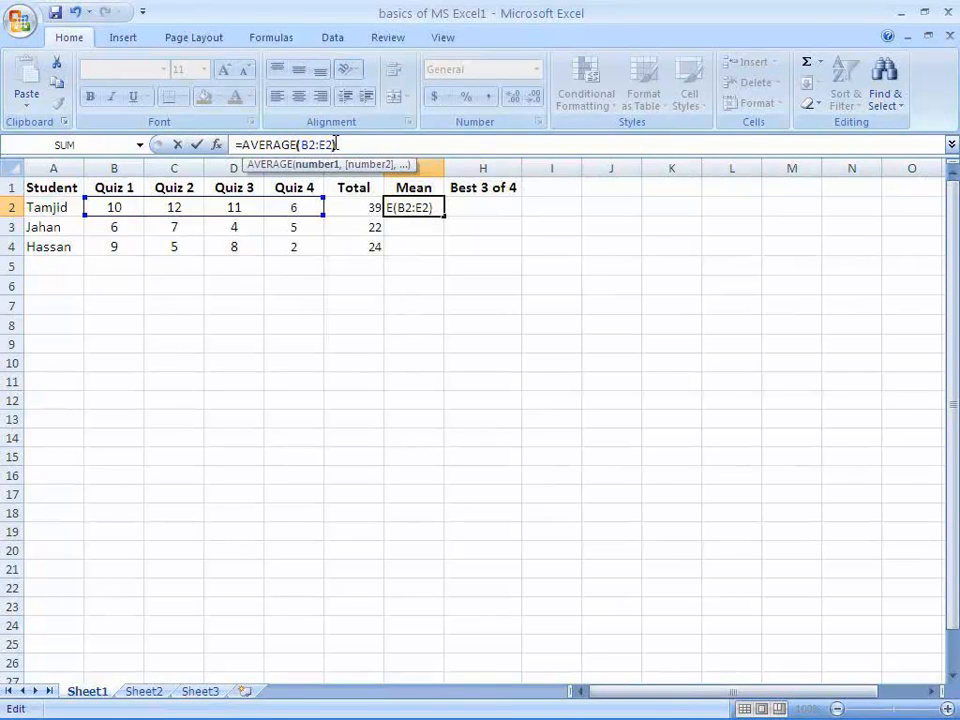
{"action": "key", "text": "Return"}
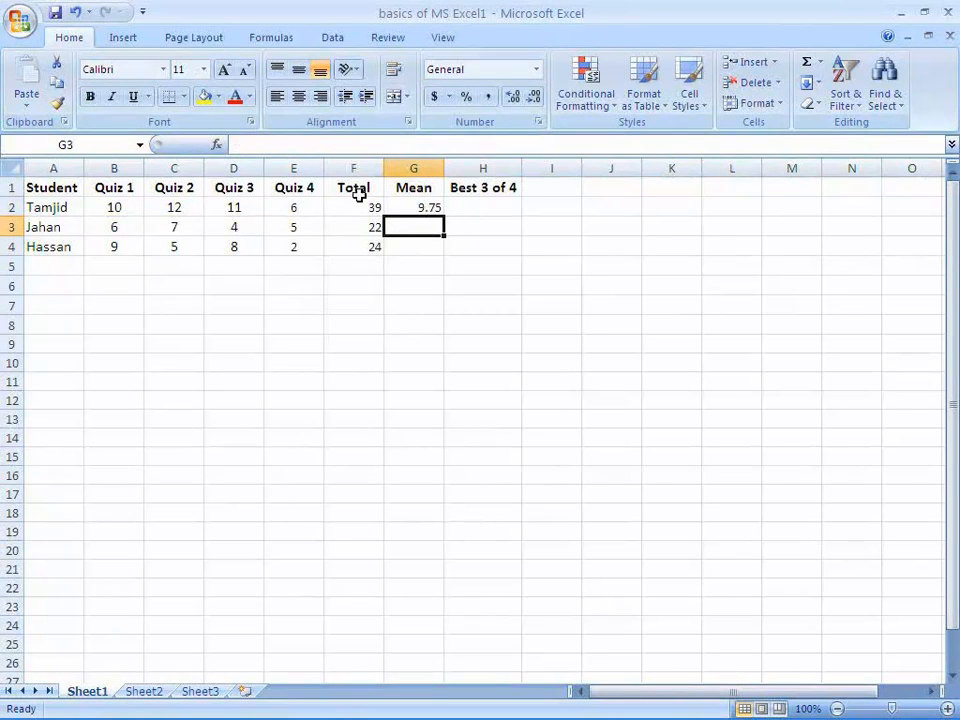
{"action": "left_click", "coordinate": [421, 208]}
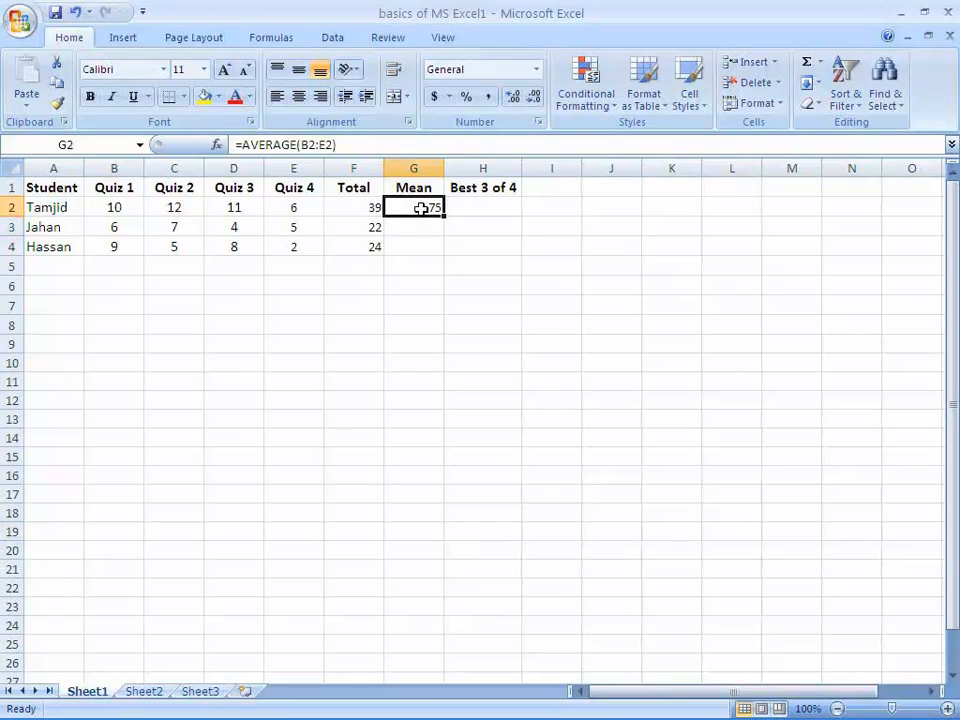
{"action": "left_click", "coordinate": [819, 62]}
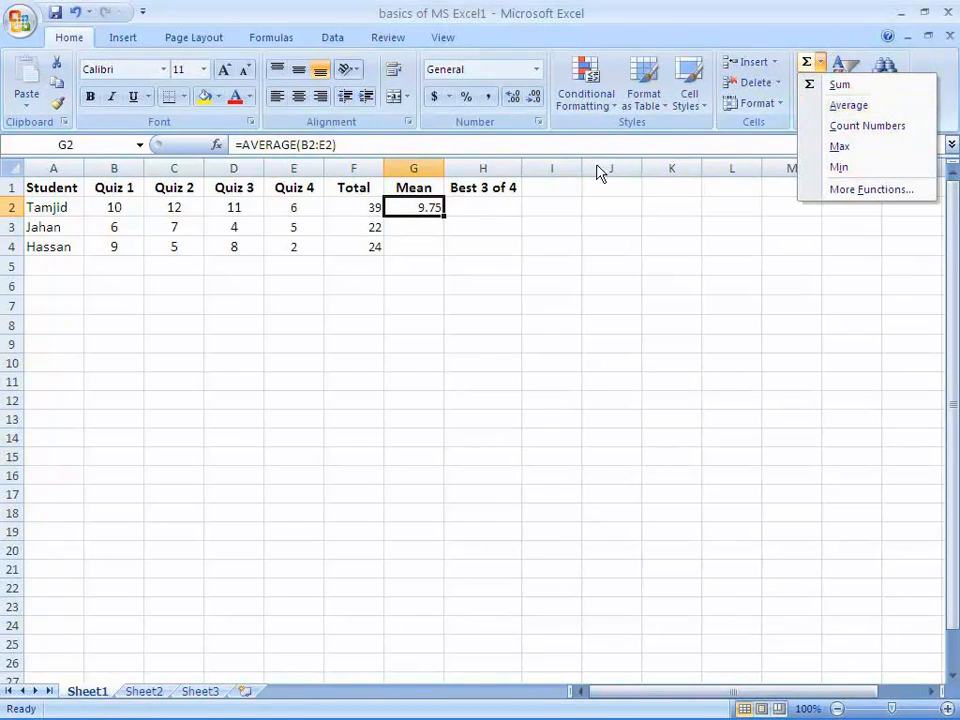
{"action": "left_click", "coordinate": [422, 231]}
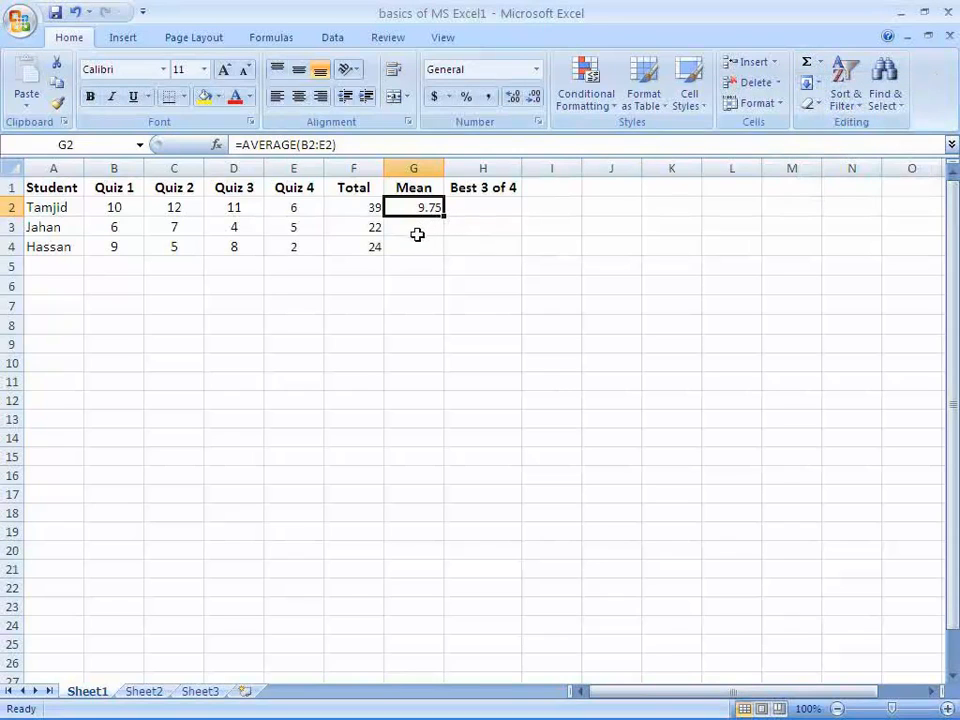
{"action": "left_click", "coordinate": [416, 232]}
{"action": "left_click", "coordinate": [414, 246]}
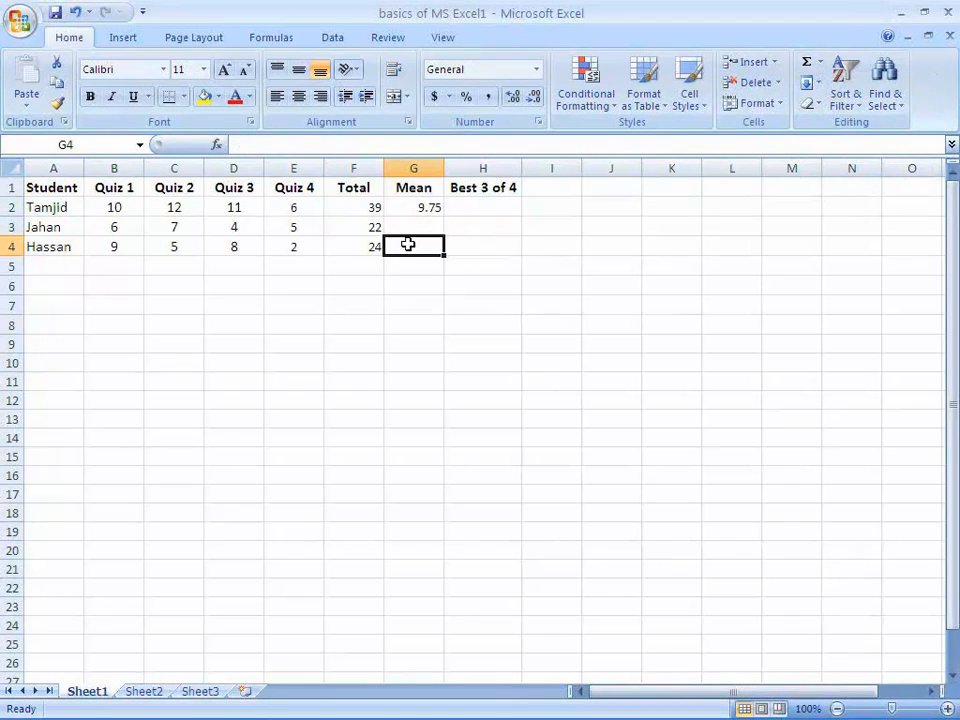
{"action": "left_click", "coordinate": [412, 226]}
Copy the Mean formula from G2 into G3:G4 for the other two students and end the copy mode
{"action": "left_click", "coordinate": [424, 207]}
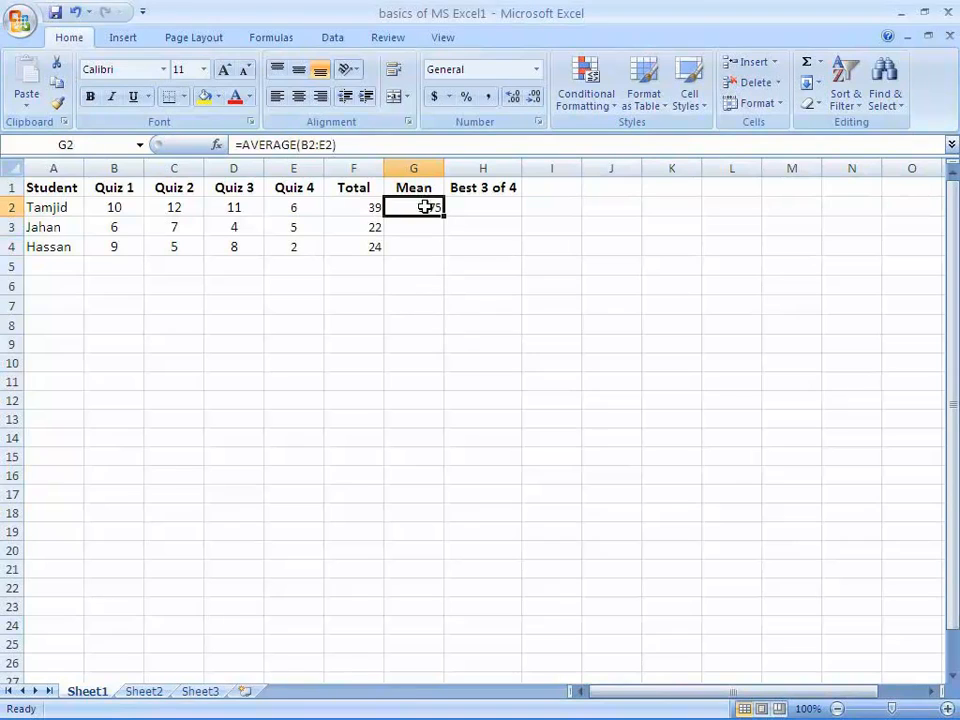
{"action": "right_click", "coordinate": [427, 211]}
{"action": "left_click", "coordinate": [470, 243]}
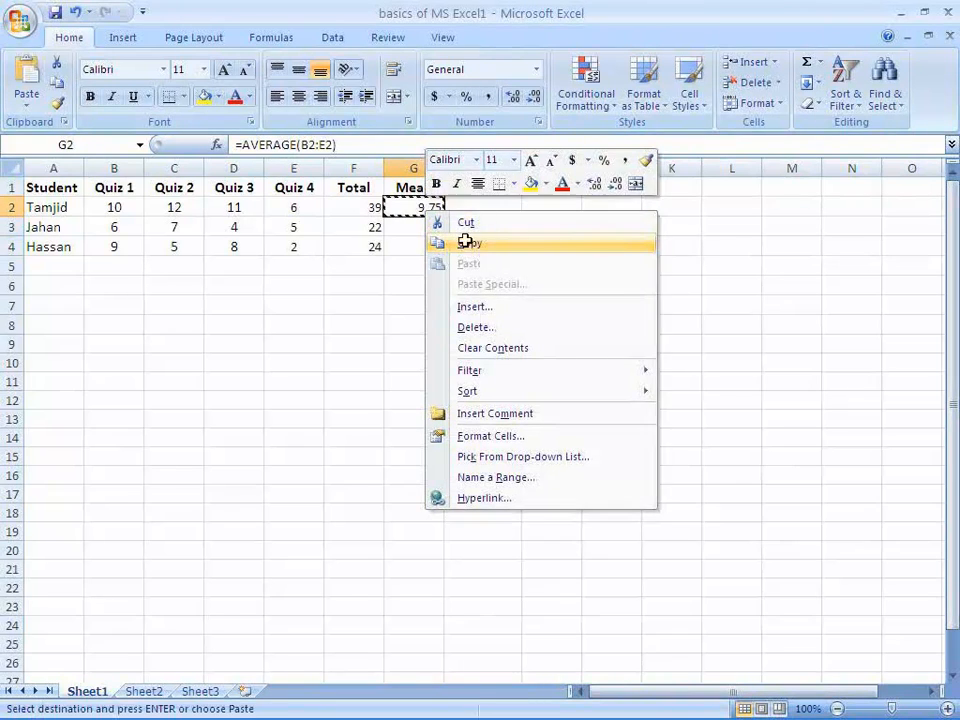
{"action": "left_click_drag", "start_coordinate": [415, 231], "coordinate": [415, 246]}
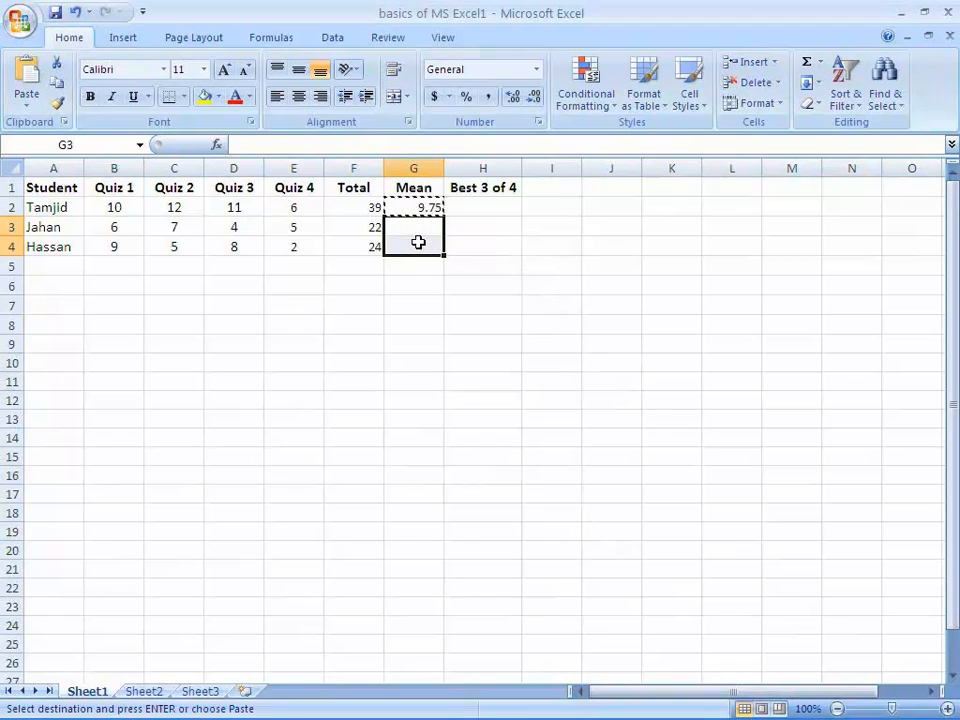
{"action": "right_click", "coordinate": [419, 245]}
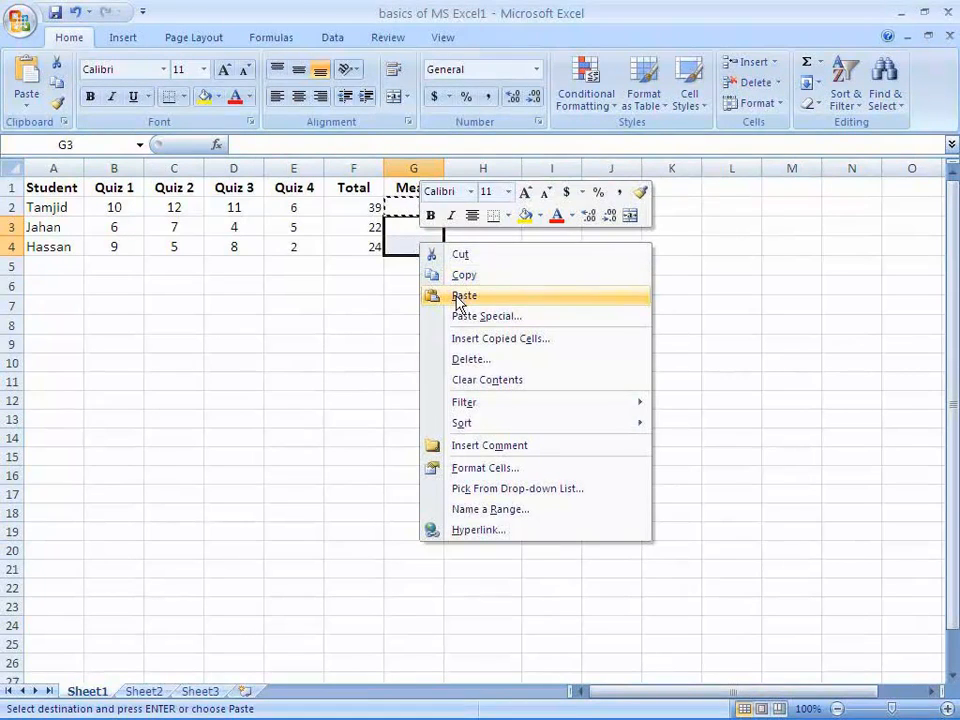
{"action": "left_click", "coordinate": [456, 295]}
{"action": "left_click", "coordinate": [419, 270]}
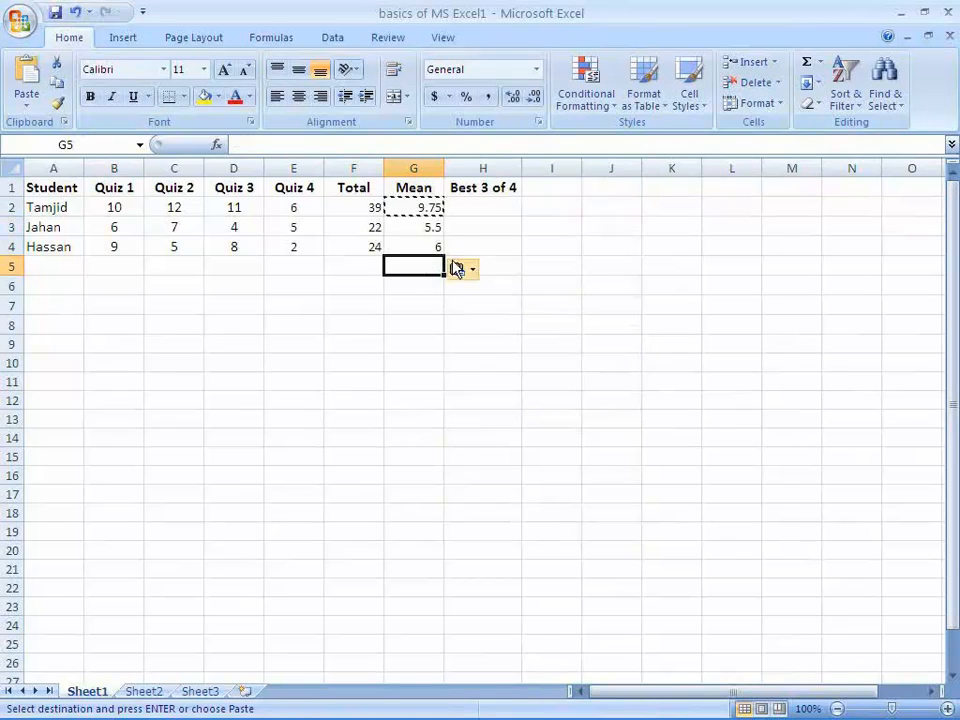
{"action": "key", "text": "Escape"}
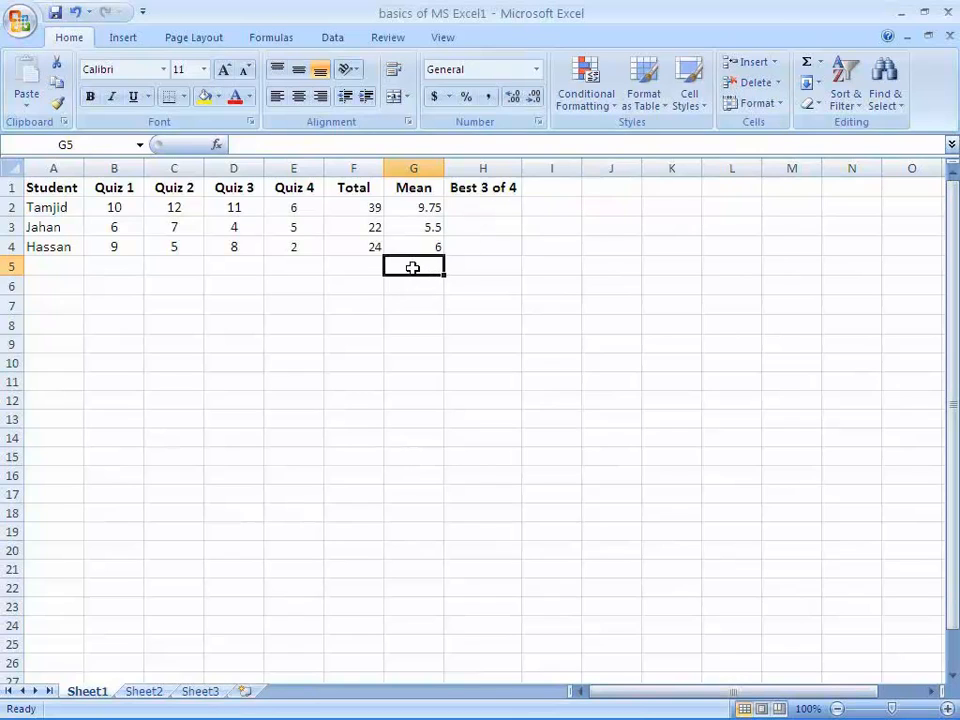
{"action": "left_click", "coordinate": [123, 38]}
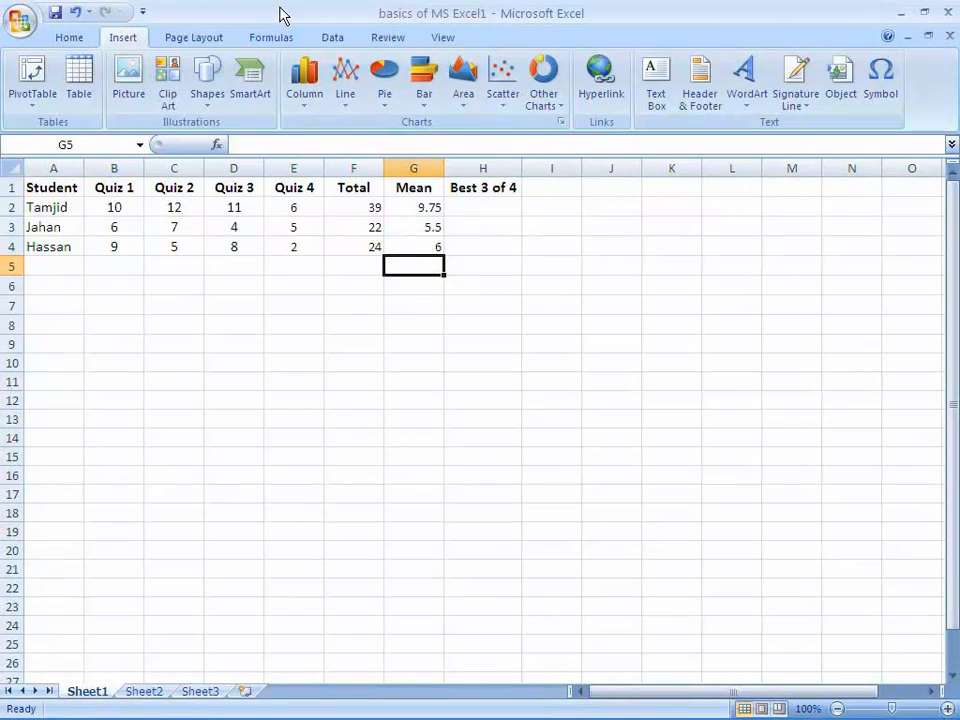
{"action": "left_click", "coordinate": [258, 42]}
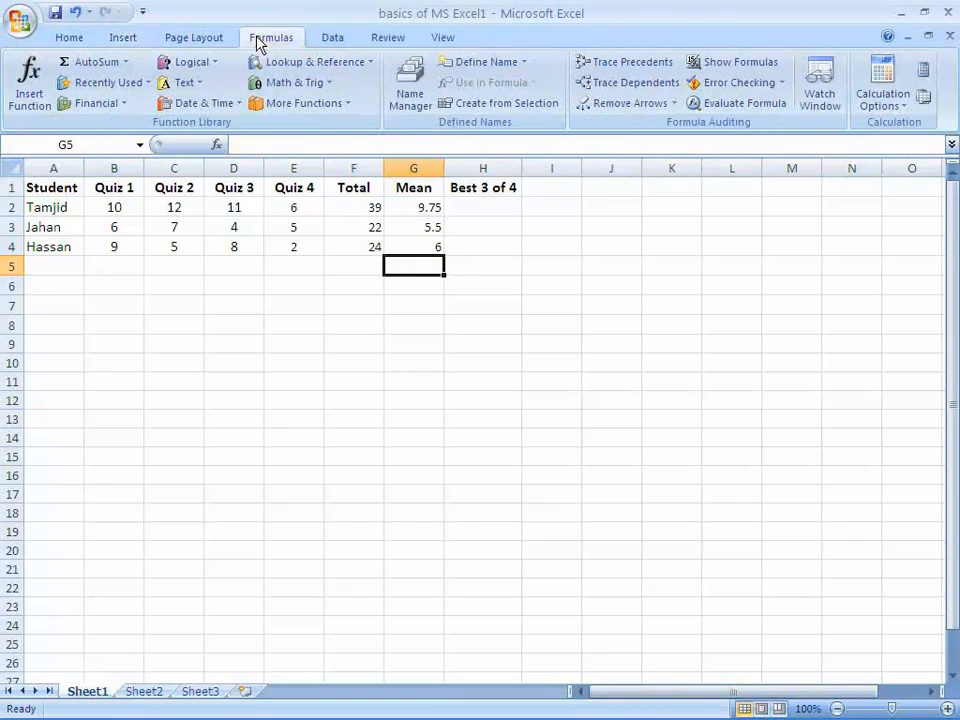
{"action": "left_click", "coordinate": [31, 90]}
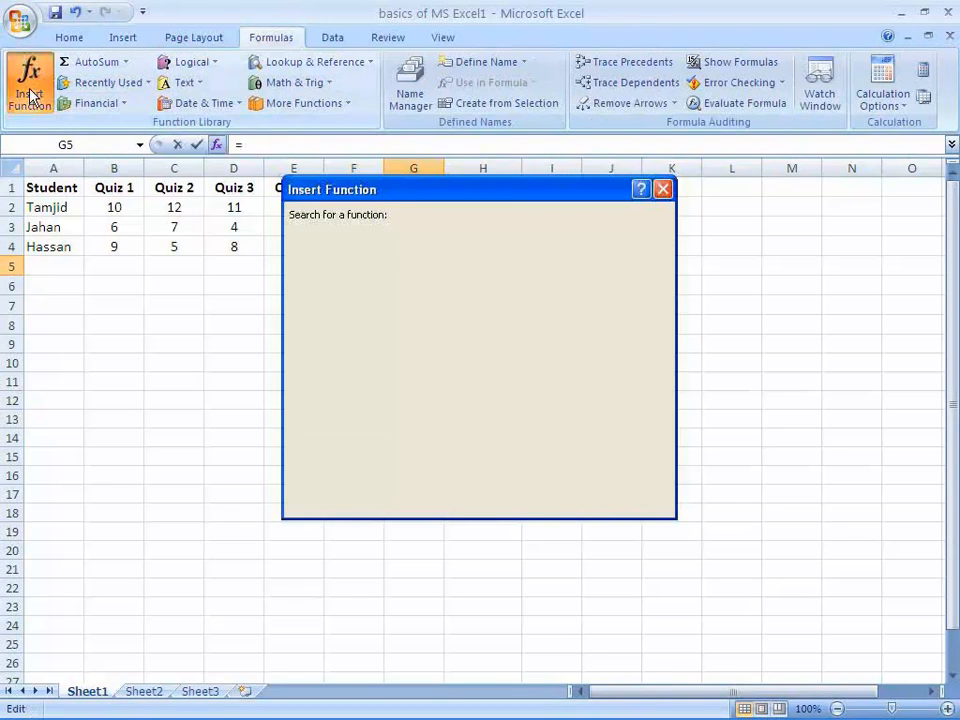
{"action": "key", "text": "Escape"}
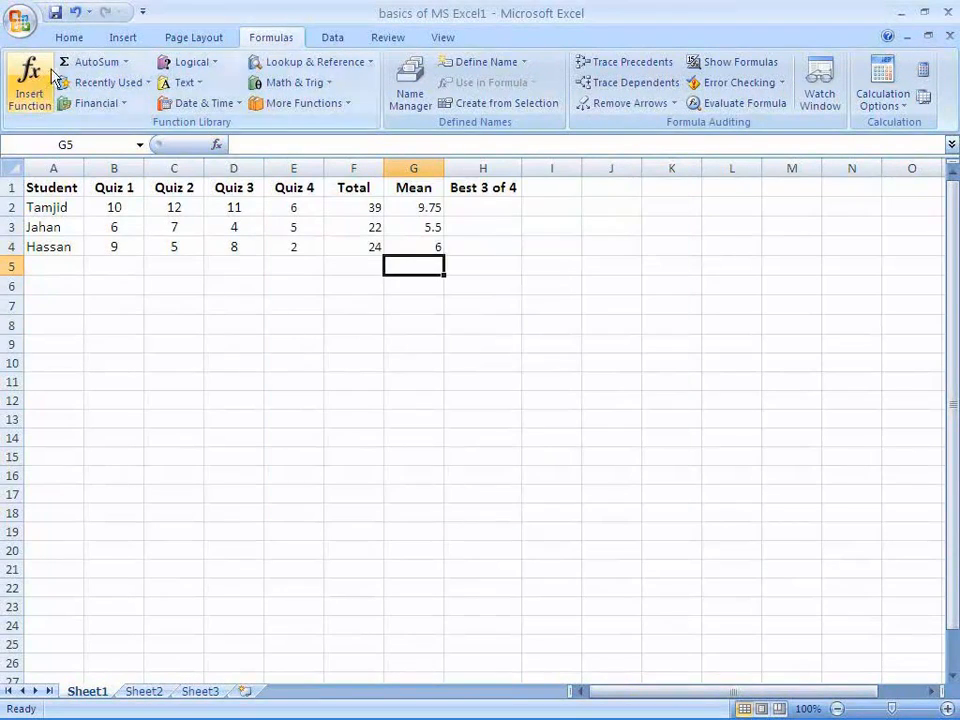
{"action": "left_click", "coordinate": [66, 37]}
Enter the formula =SUM(B2:E2)-MIN(B2:E2) in cell H2 to calculate the first student's best three of four quizzes
{"action": "left_click", "coordinate": [491, 207]}
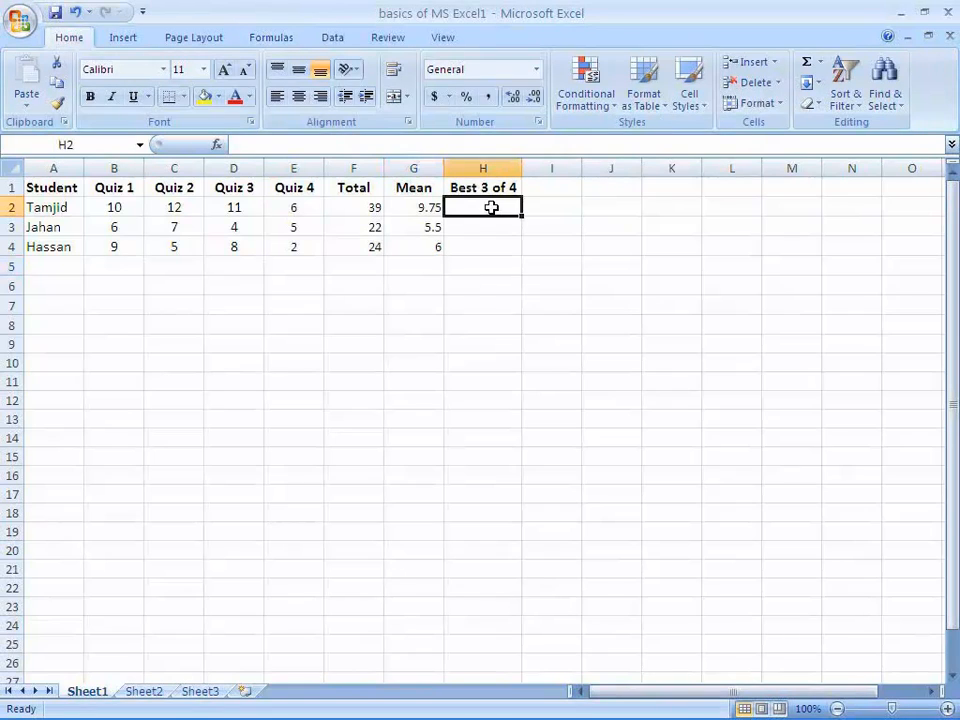
{"action": "key", "text": "Down"}
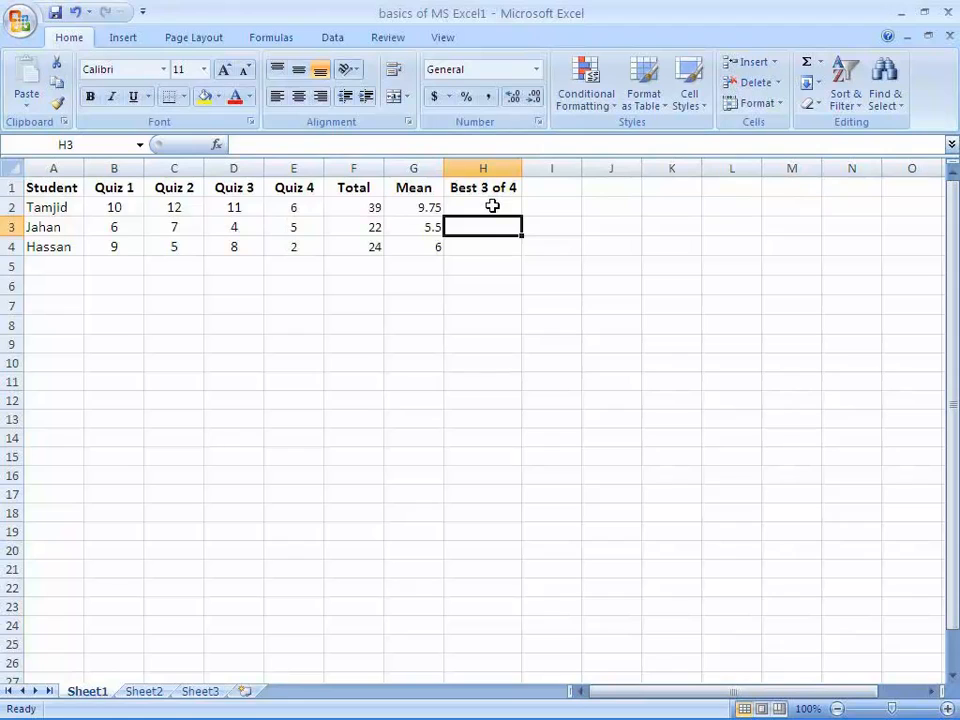
{"action": "left_click", "coordinate": [493, 206]}
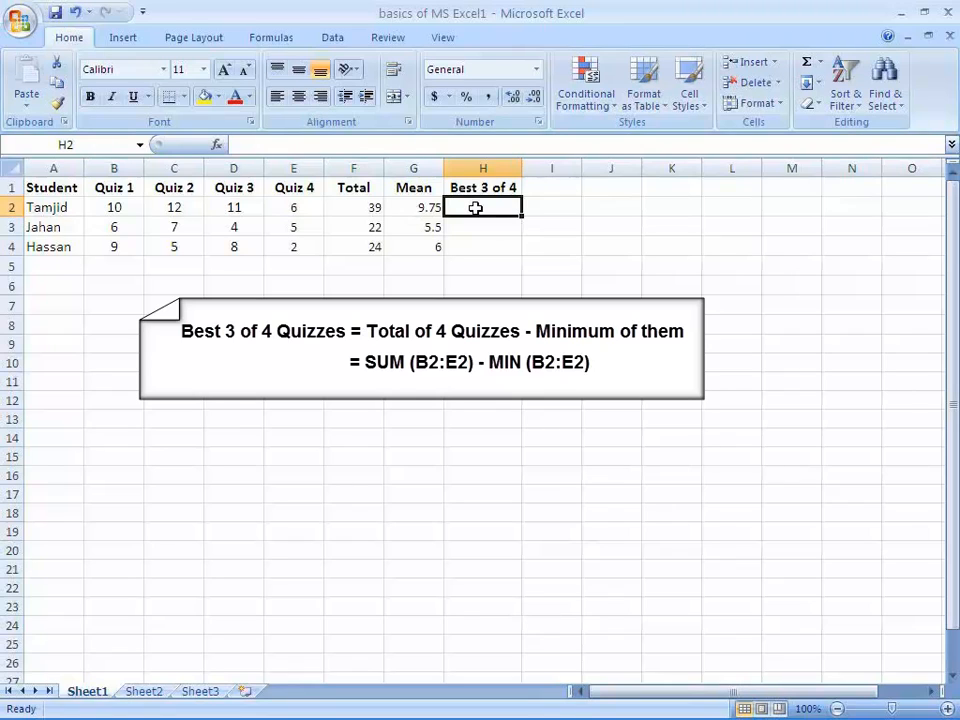
{"action": "left_click", "coordinate": [479, 230]}
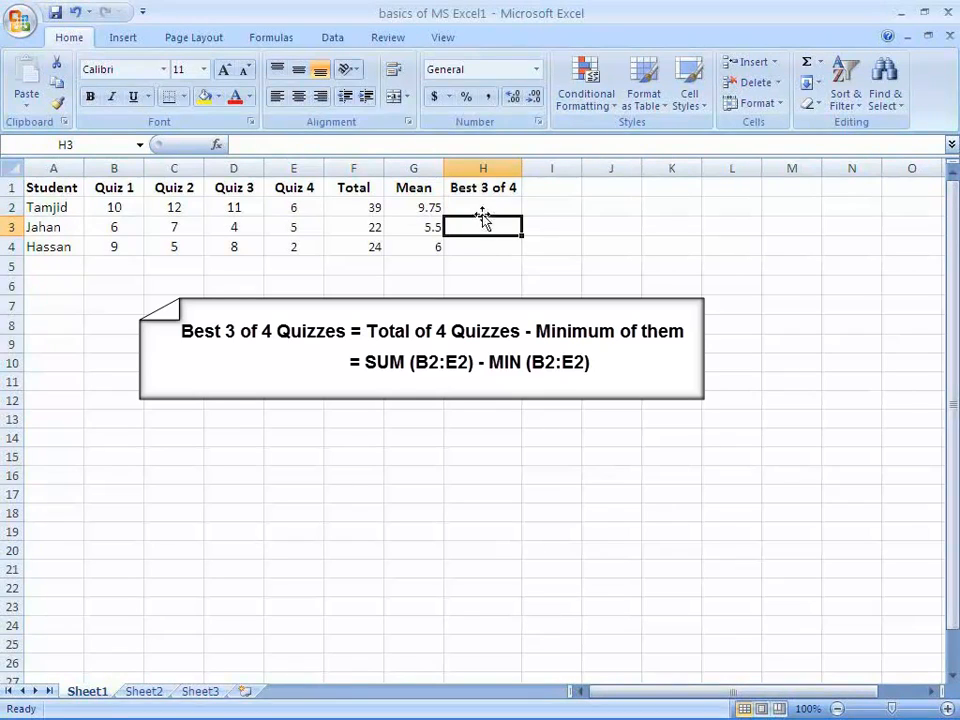
{"action": "left_click", "coordinate": [483, 208]}
{"action": "type", "text": "=SUM("}
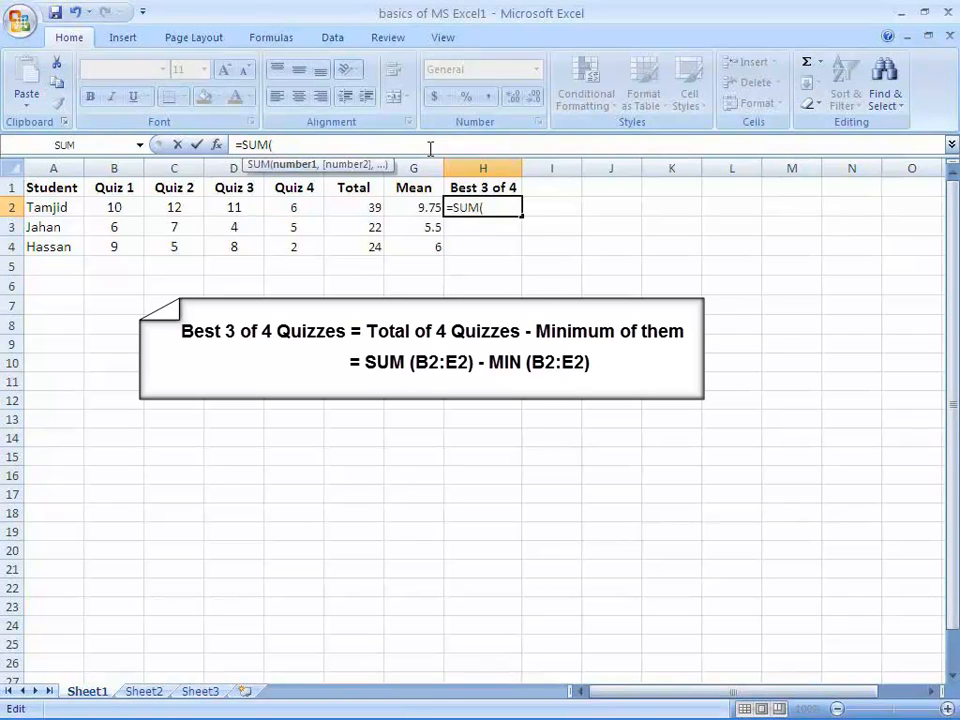
{"action": "type", "text": "B2:E2)"}
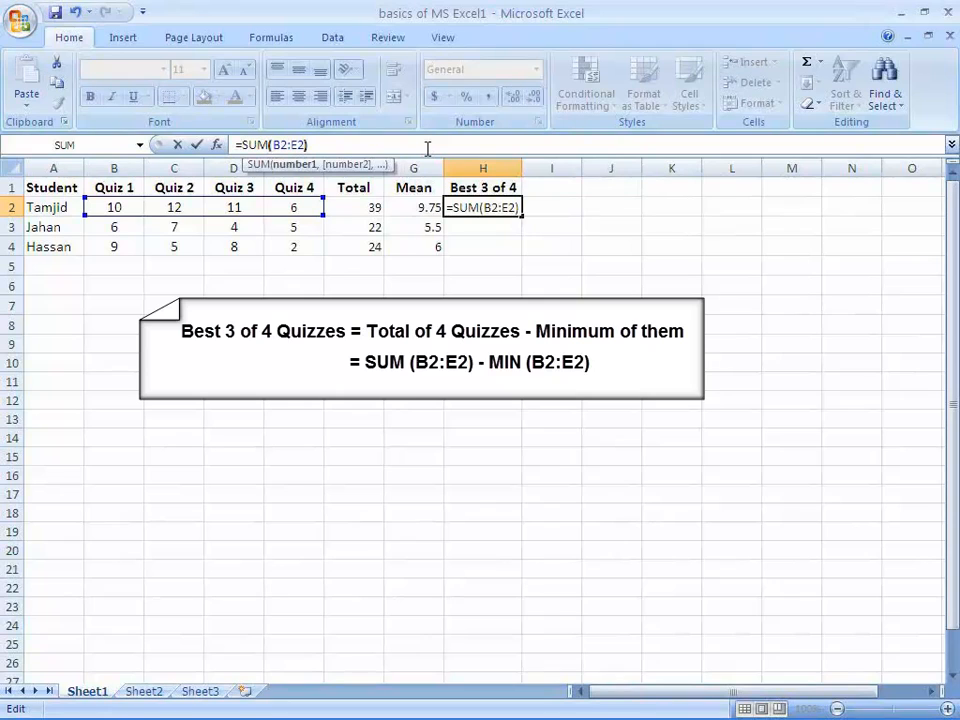
{"action": "type", "text": "-MIN"}
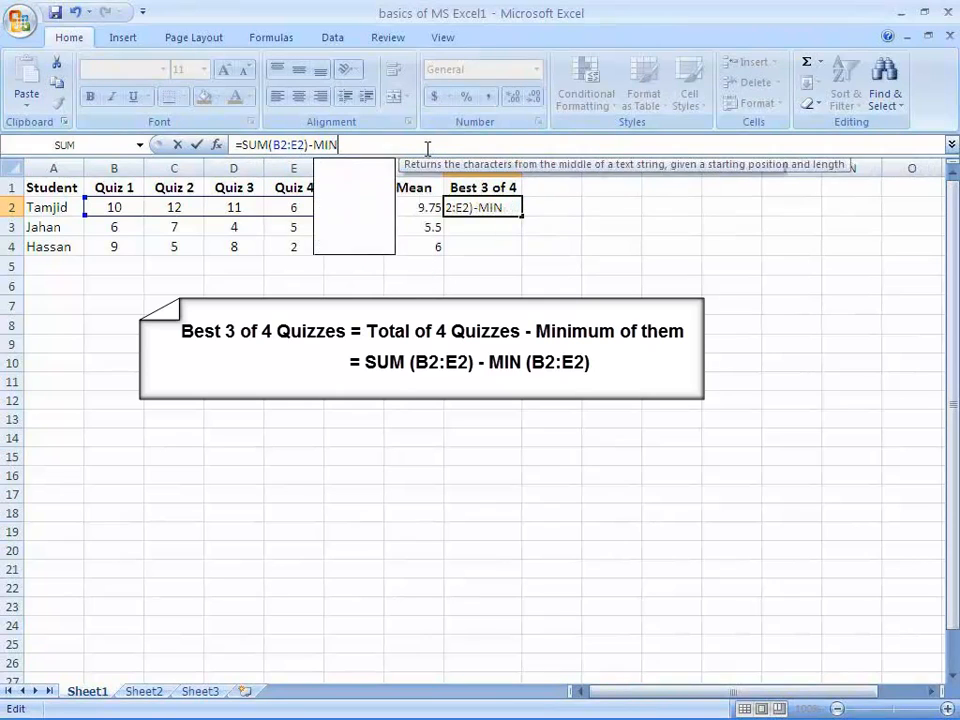
{"action": "type", "text": "(B2"}
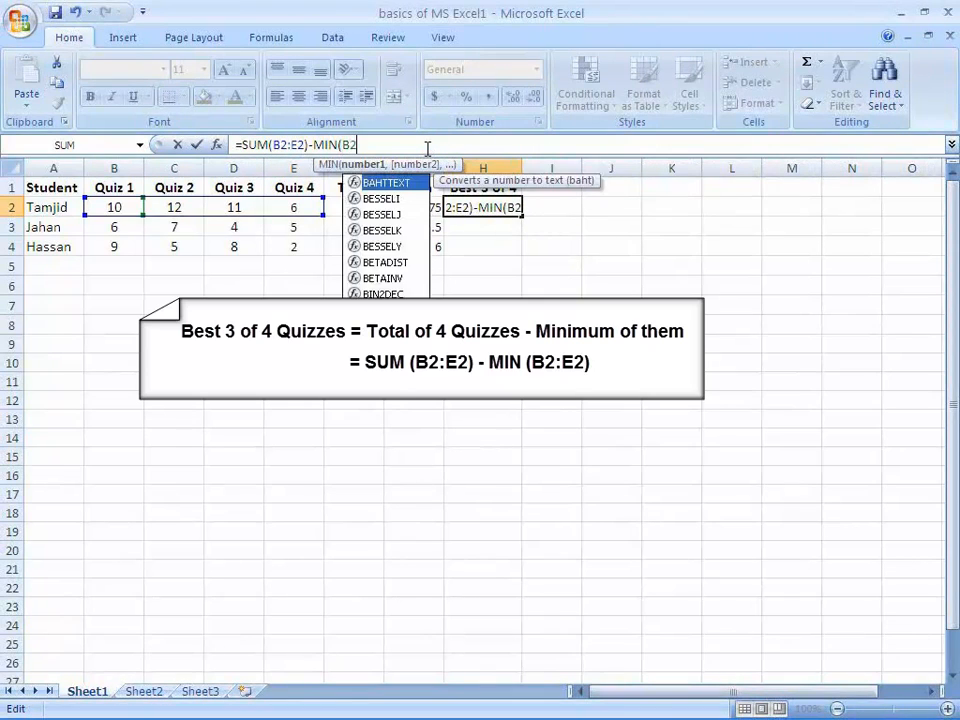
{"action": "type", "text": ":E2"}
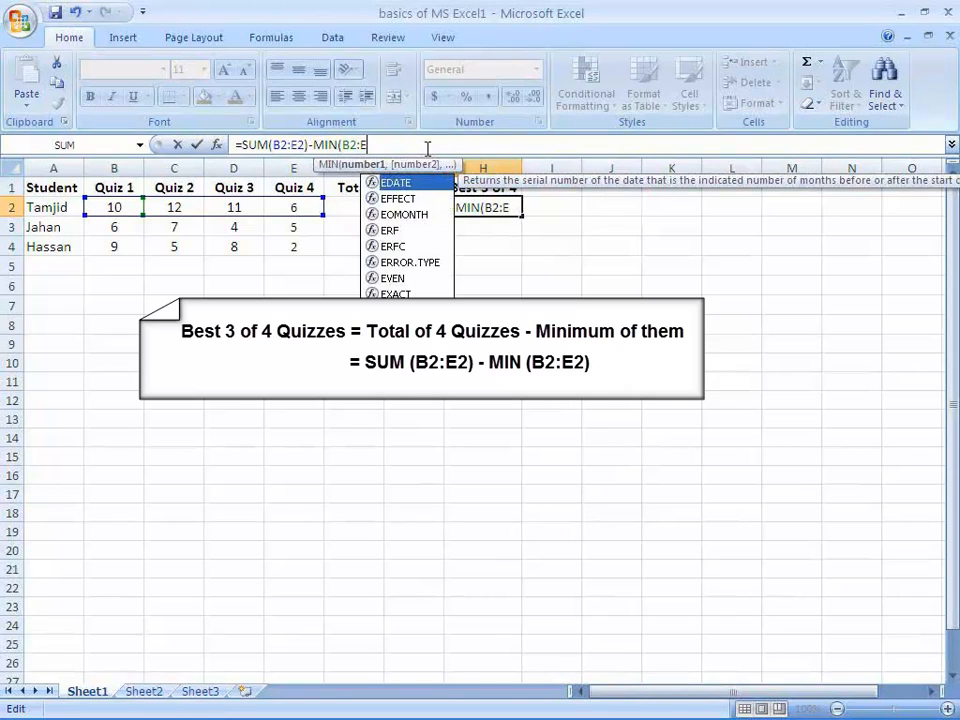
{"action": "type", "text": ")"}
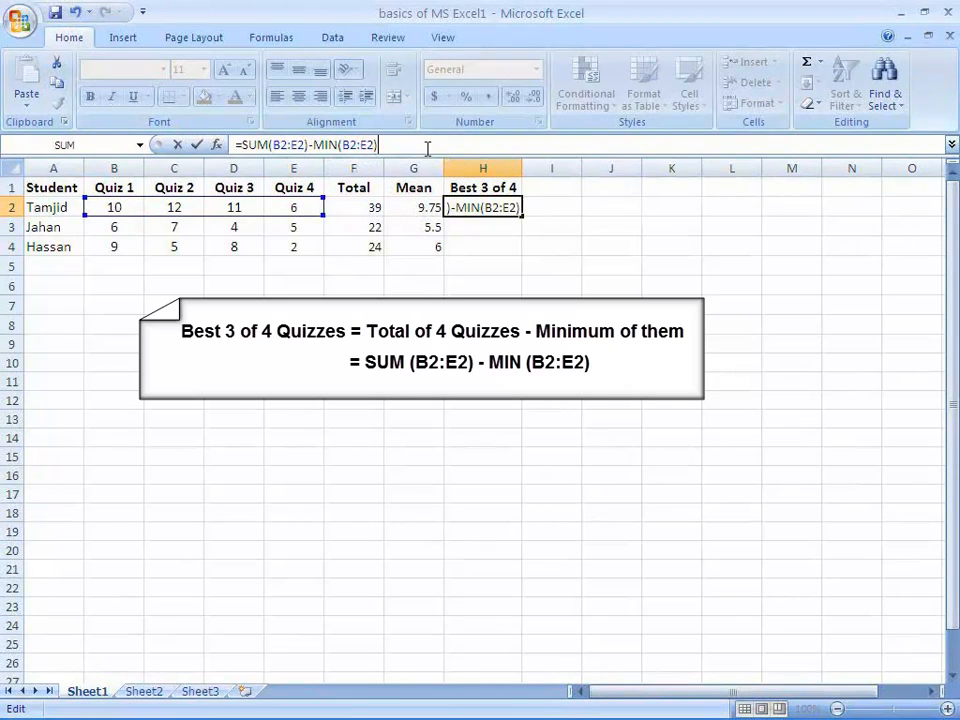
{"action": "key", "text": "Return"}
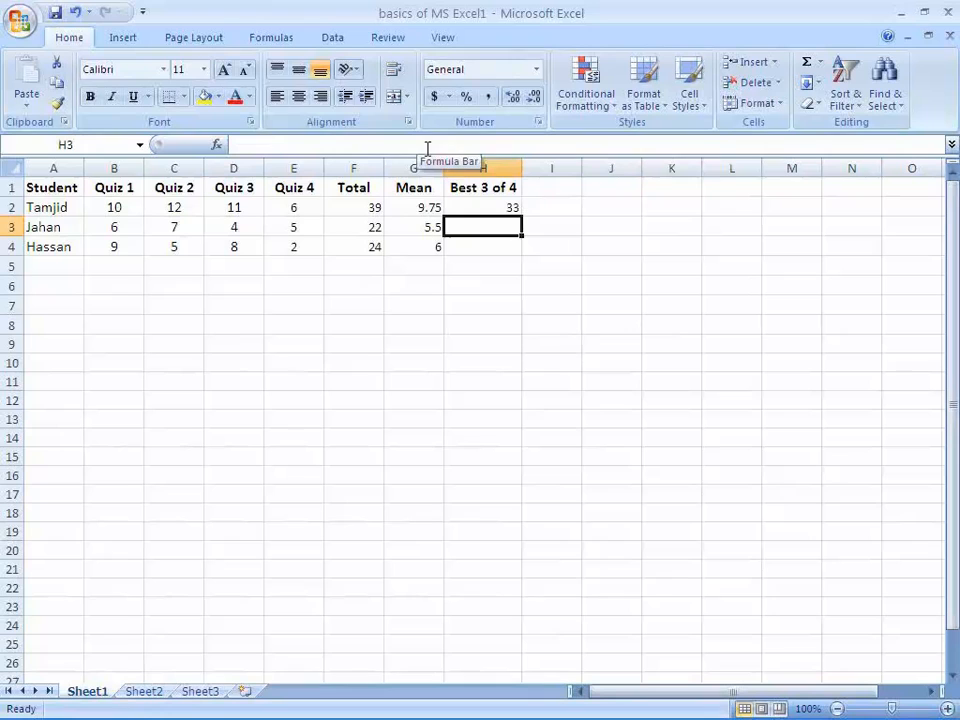
Copy the Best 3 of 4 formula from H2 into H3:H4 for the other two students
{"action": "left_click", "coordinate": [484, 208]}
{"action": "right_click", "coordinate": [484, 208]}
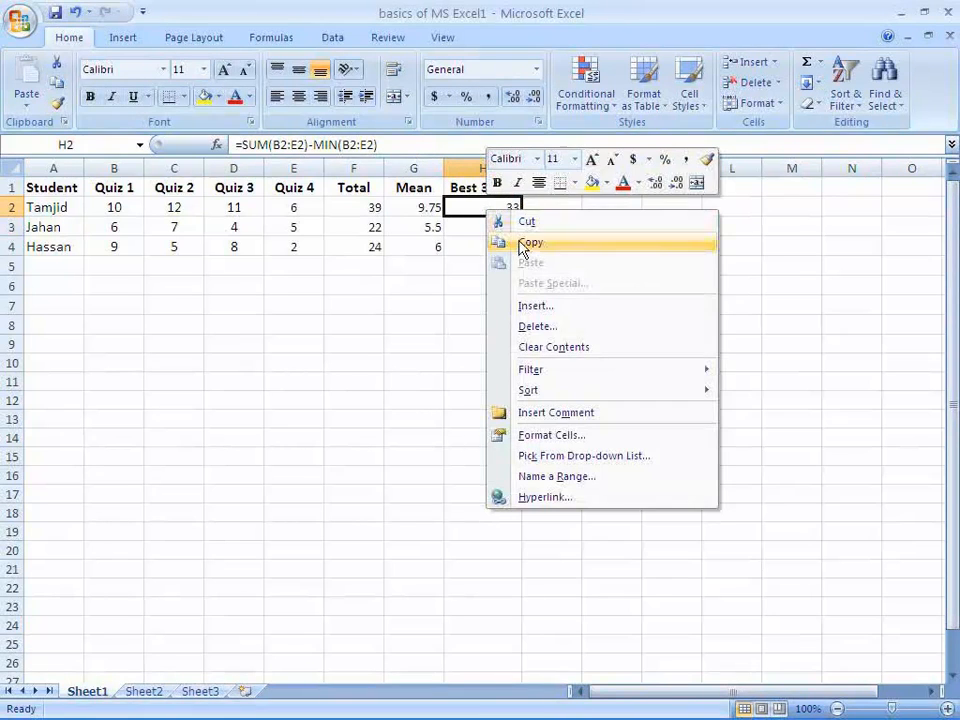
{"action": "left_click", "coordinate": [520, 242]}
{"action": "left_click_drag", "start_coordinate": [484, 229], "coordinate": [483, 247]}
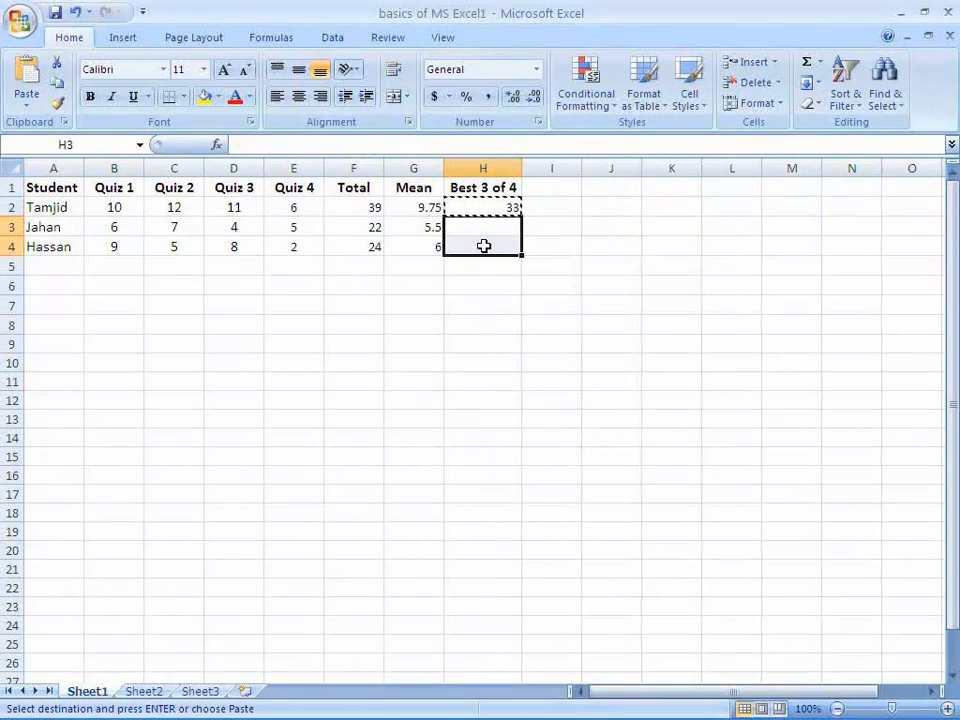
{"action": "right_click", "coordinate": [483, 247]}
{"action": "left_click", "coordinate": [549, 299]}
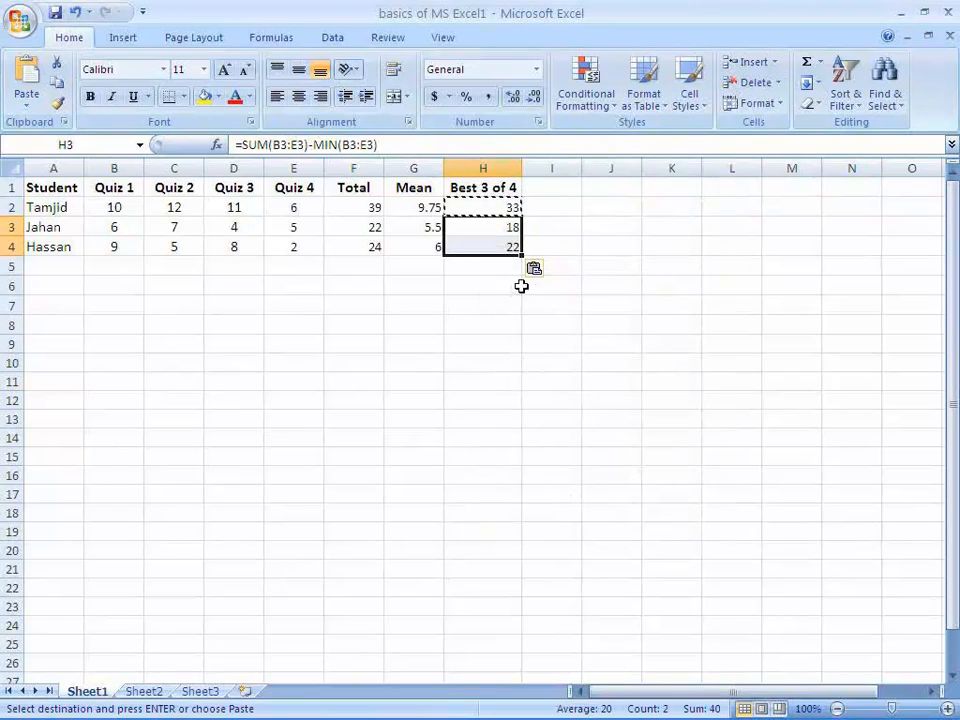
Clear cells F3:H4 and refill them by copying the Total, Mean and Best 3 of 4 formulas from F2:H2 together
{"action": "left_click_drag", "start_coordinate": [353, 227], "coordinate": [483, 247]}
{"action": "key", "text": "Delete"}
{"action": "left_click", "coordinate": [362, 207]}
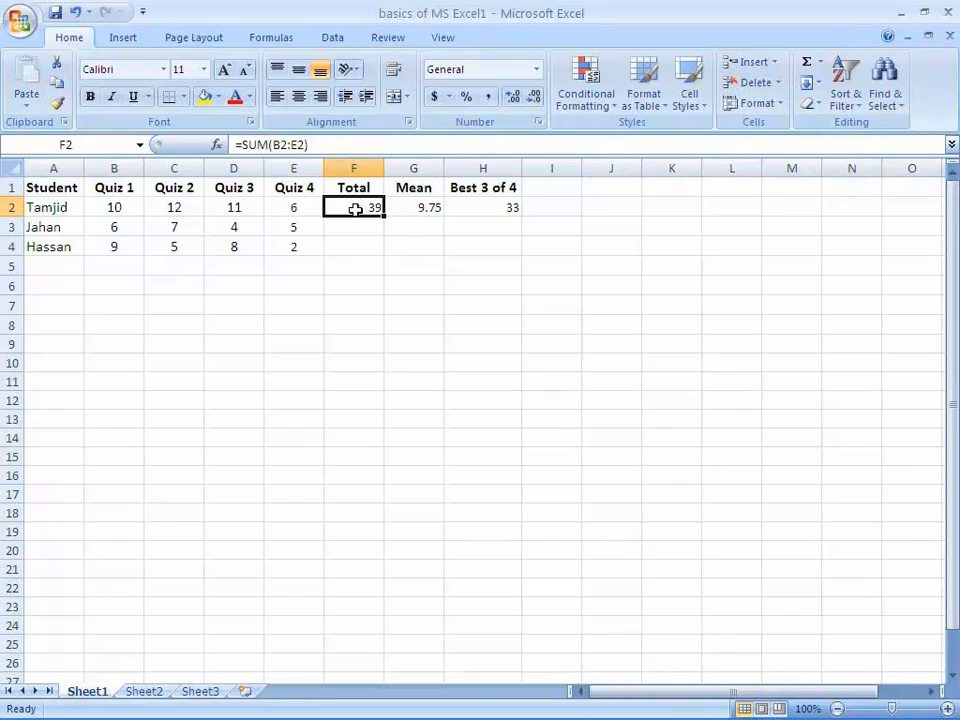
{"action": "left_click_drag", "start_coordinate": [355, 210], "coordinate": [455, 221]}
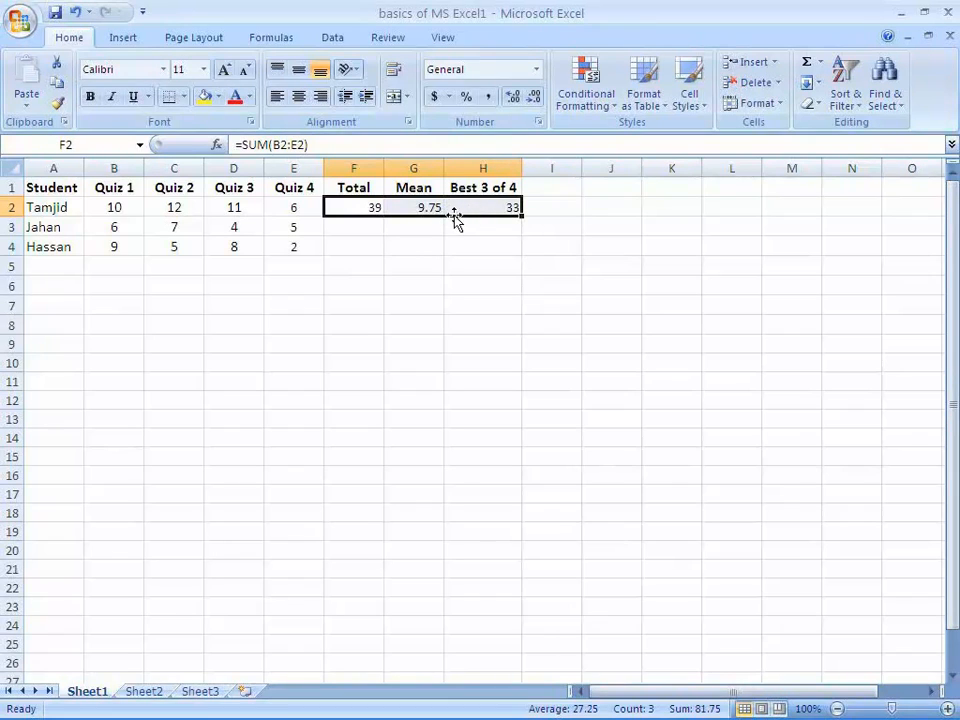
{"action": "key", "text": "ctrl+c"}
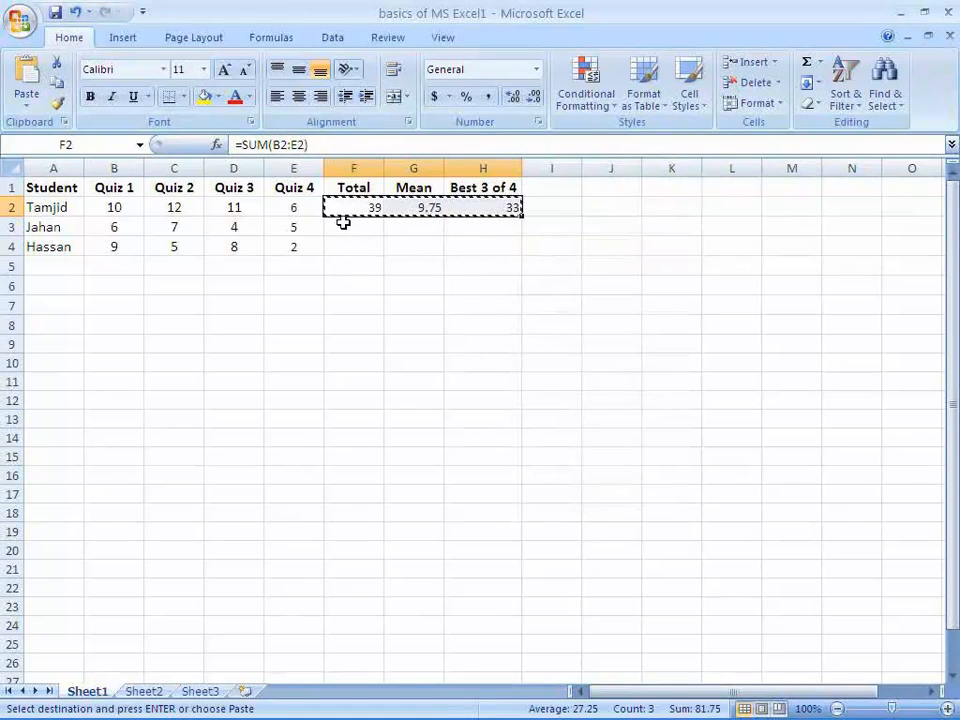
{"action": "right_click", "coordinate": [364, 208]}
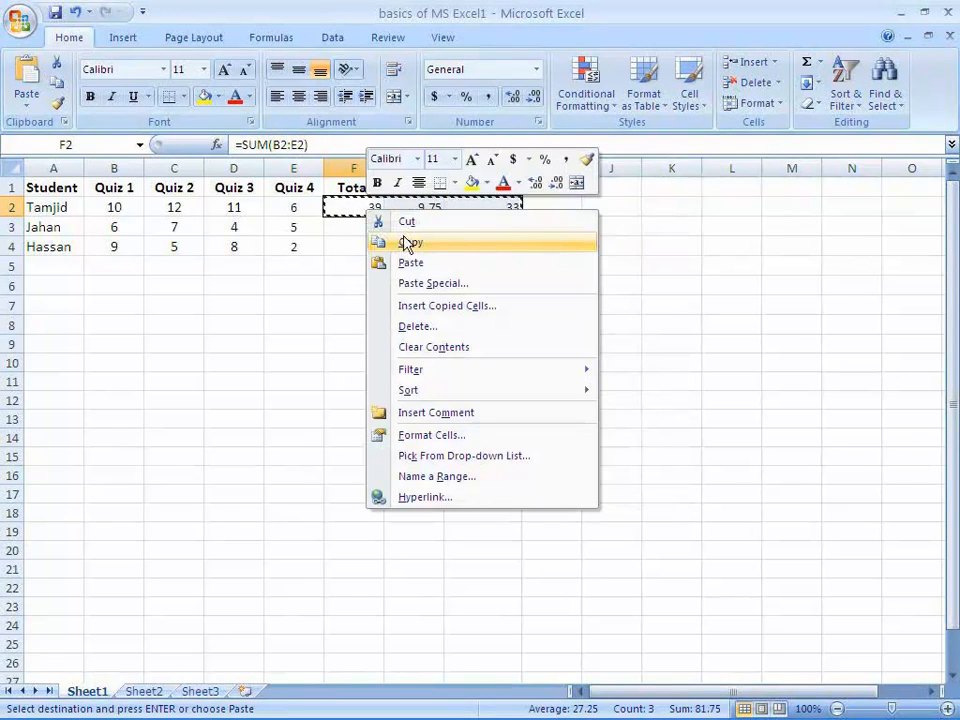
{"action": "left_click", "coordinate": [410, 246]}
{"action": "left_click_drag", "start_coordinate": [353, 232], "coordinate": [452, 243]}
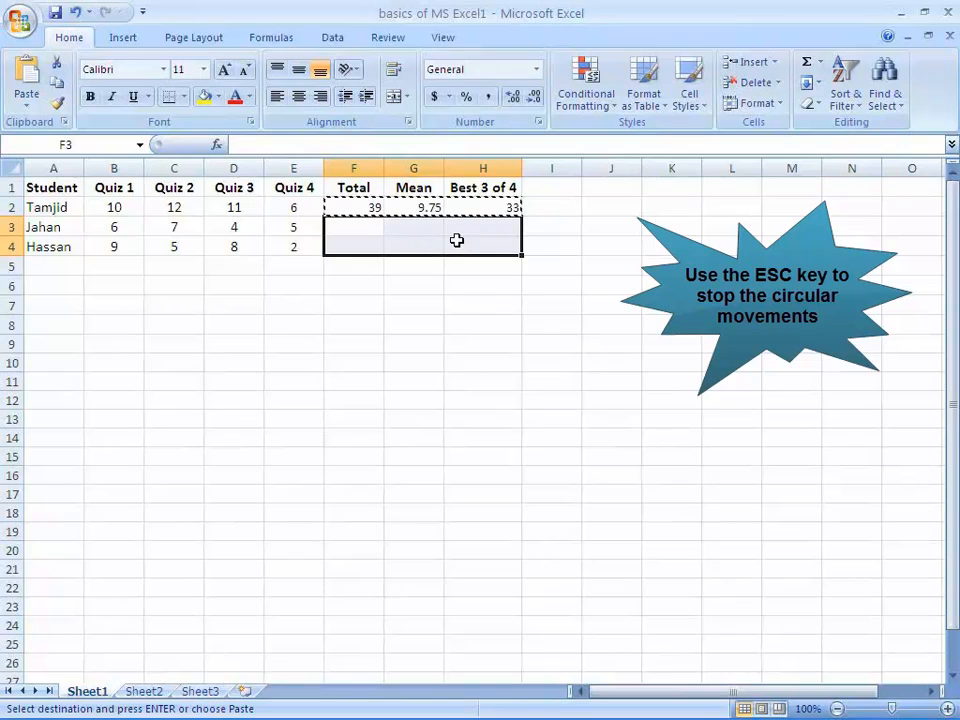
{"action": "right_click", "coordinate": [456, 240]}
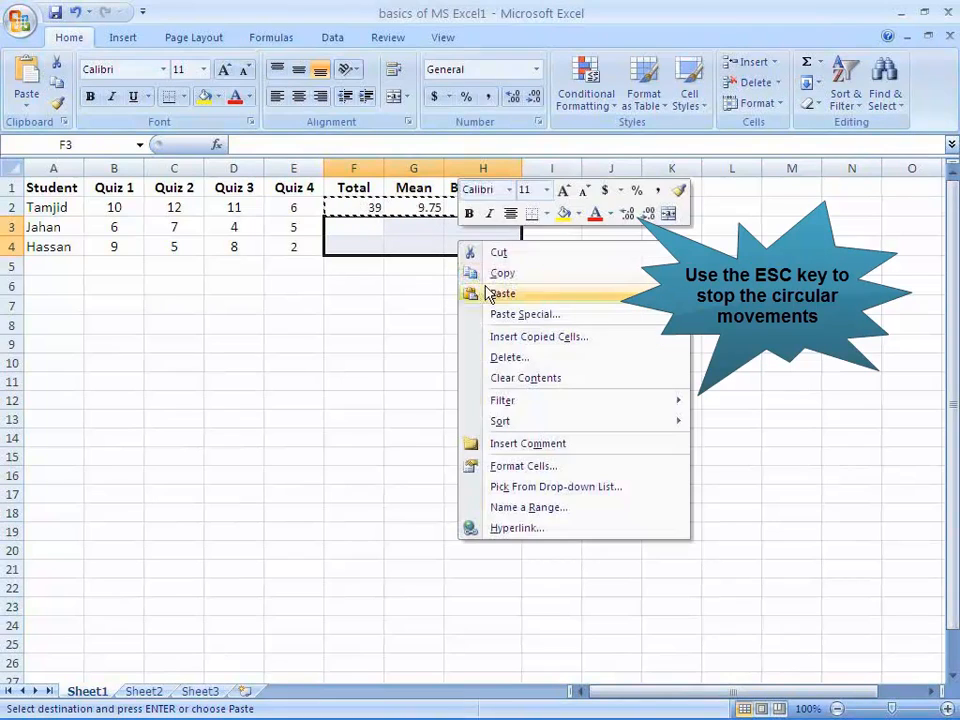
{"action": "left_click", "coordinate": [487, 292]}
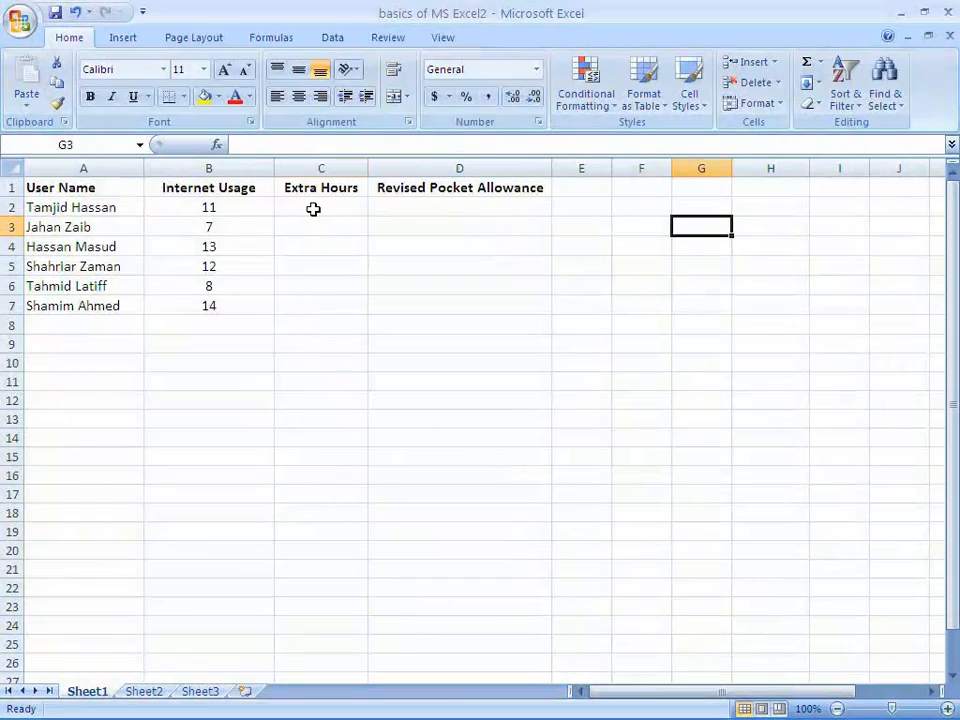
Examine the user names and their Internet Usage values in the basics of MS Excel2 workbook
{"action": "left_click", "coordinate": [313, 208]}
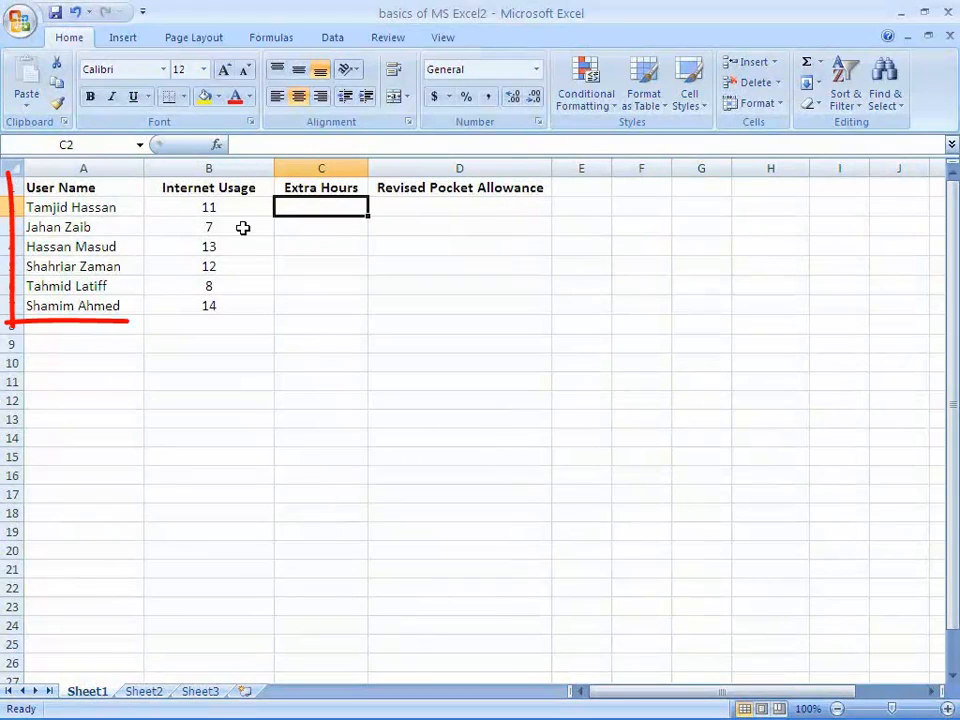
{"action": "left_click", "coordinate": [103, 306]}
{"action": "left_click", "coordinate": [94, 284]}
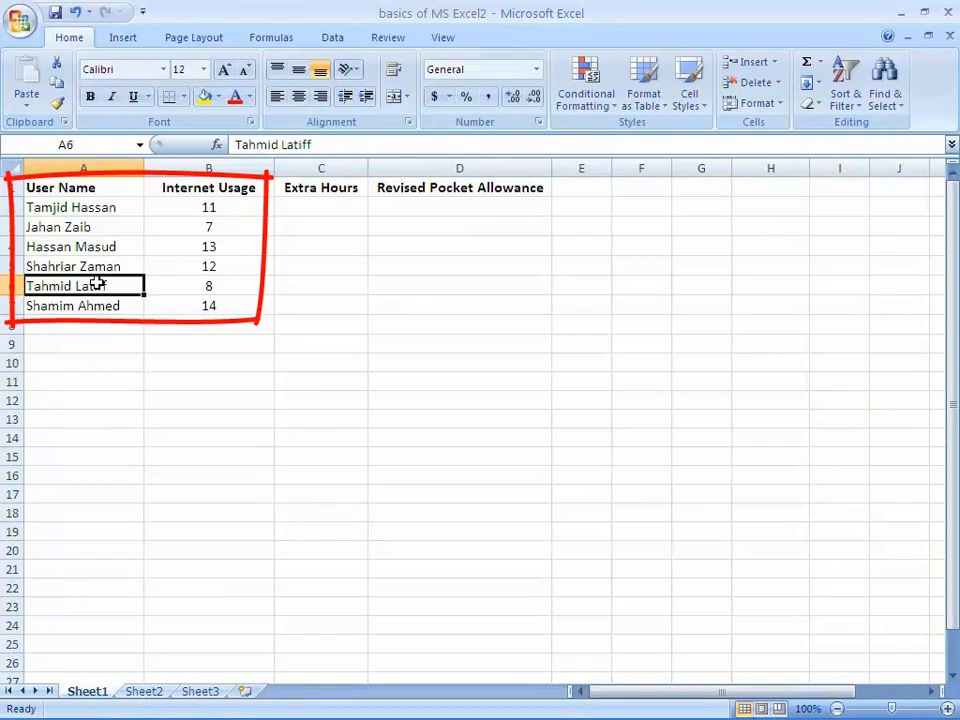
{"action": "left_click", "coordinate": [95, 266]}
{"action": "left_click", "coordinate": [100, 227]}
{"action": "left_click", "coordinate": [186, 206]}
{"action": "left_click", "coordinate": [189, 244]}
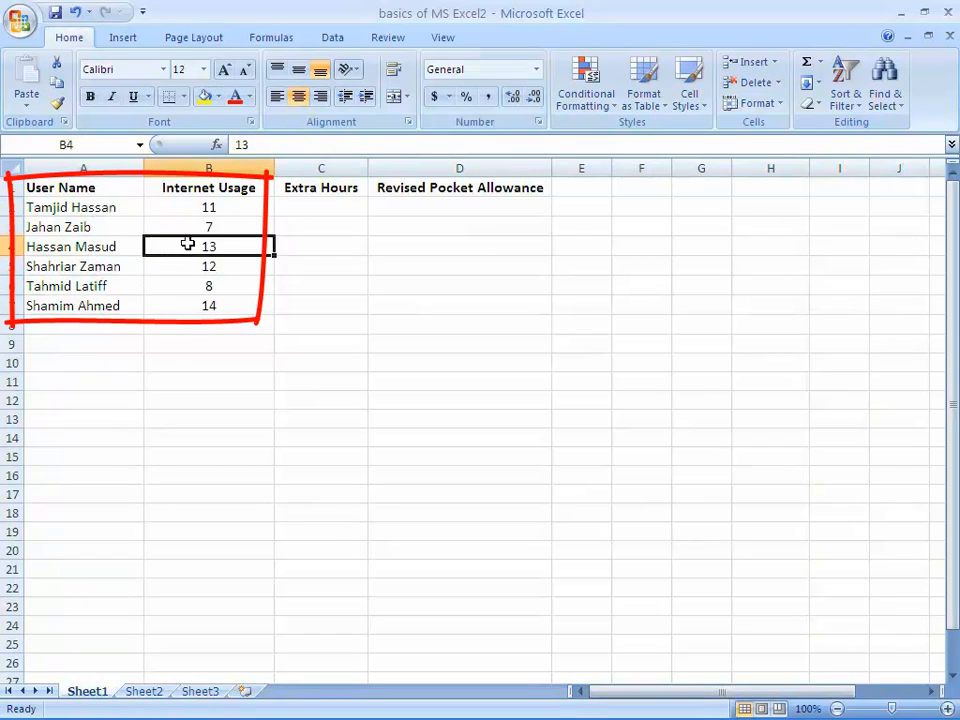
{"action": "left_click", "coordinate": [196, 287]}
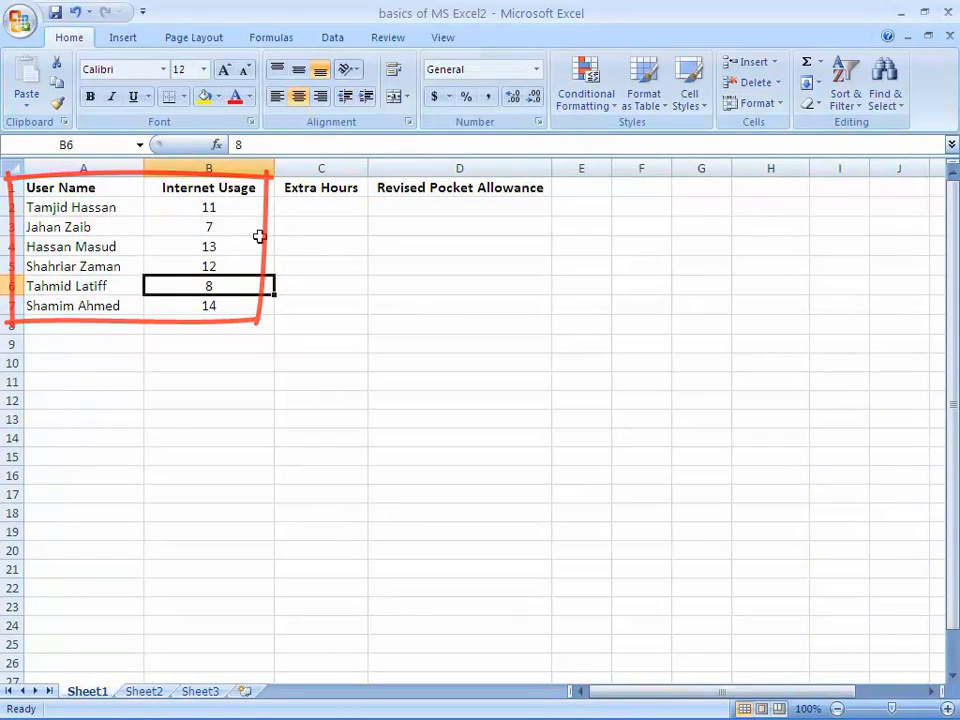
Enter the formula =IF(B2>8, B2-8, 0) in cell C2 to calculate the first user's Extra Hours
{"action": "left_click", "coordinate": [311, 207]}
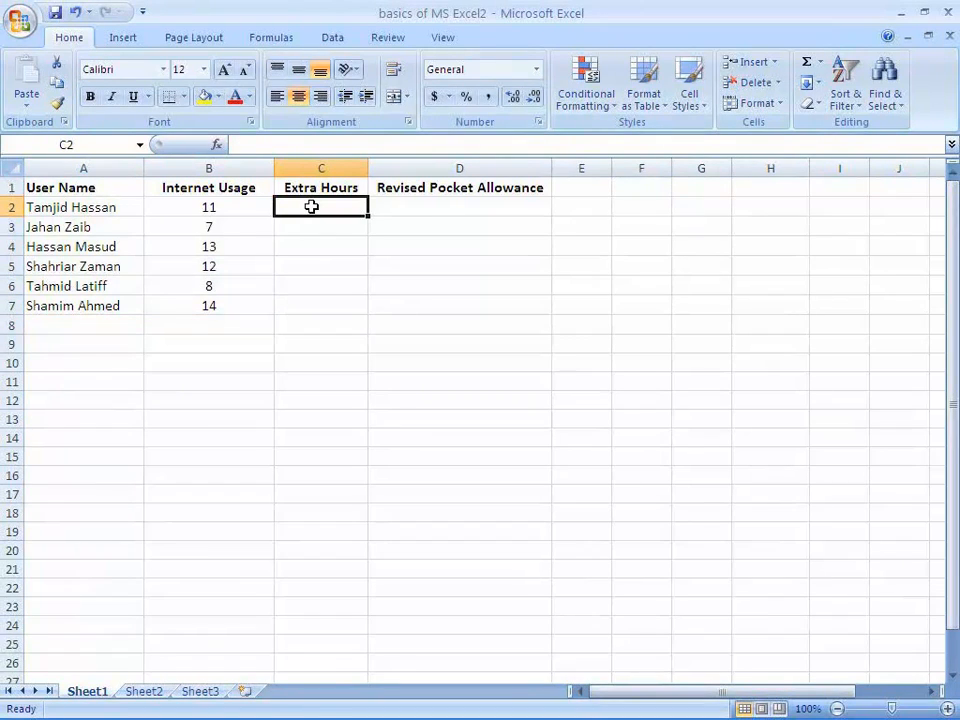
{"action": "left_click", "coordinate": [276, 144]}
{"action": "type", "text": "="}
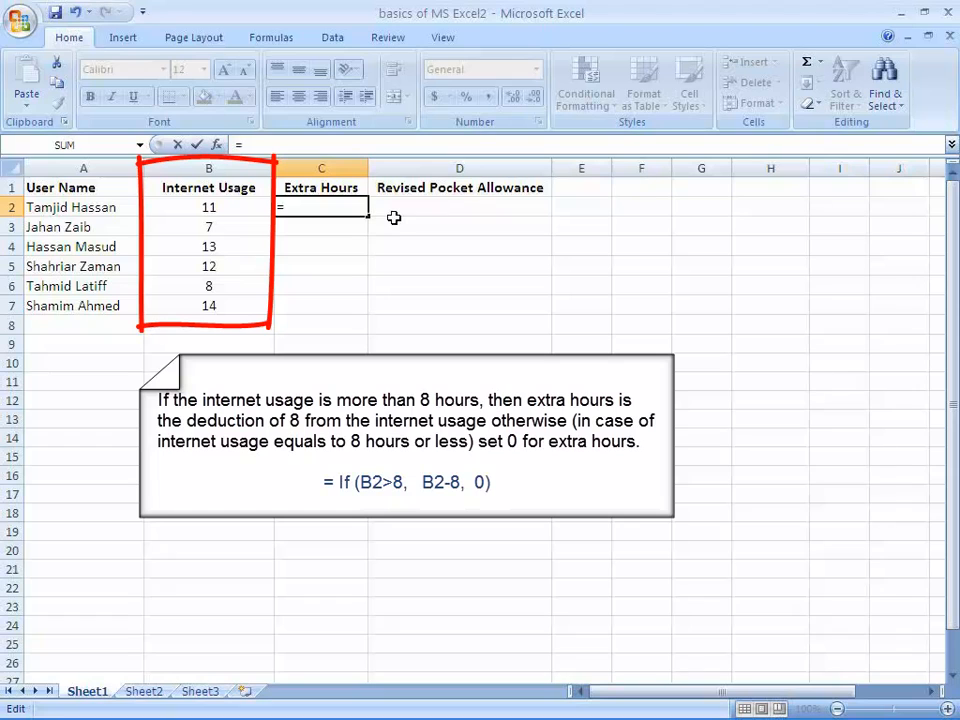
{"action": "type", "text": "IF"}
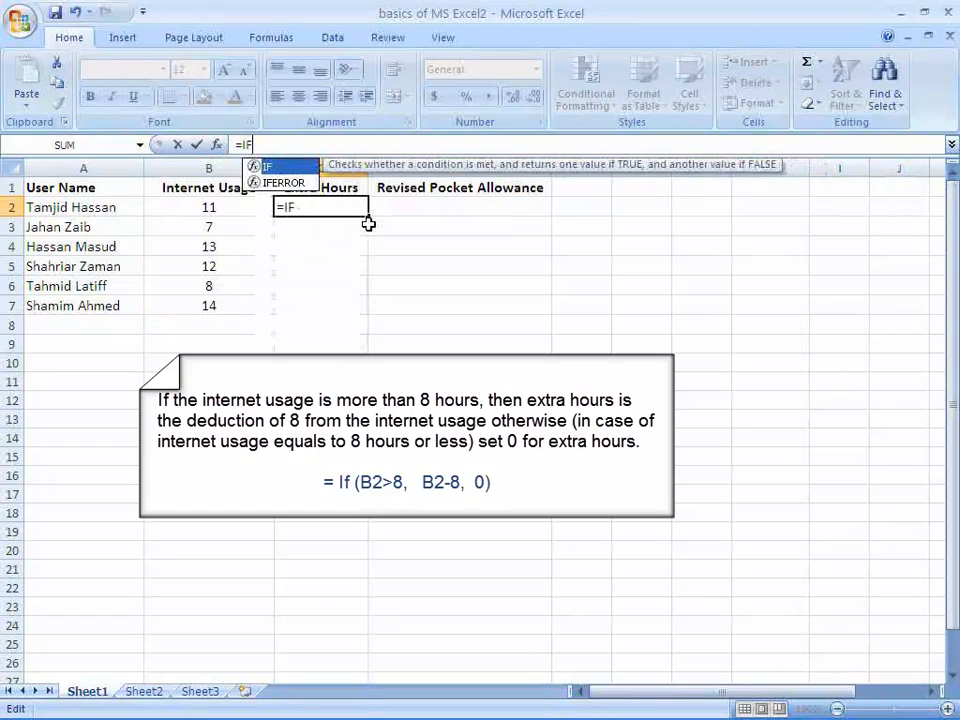
{"action": "type", "text": "(B2"}
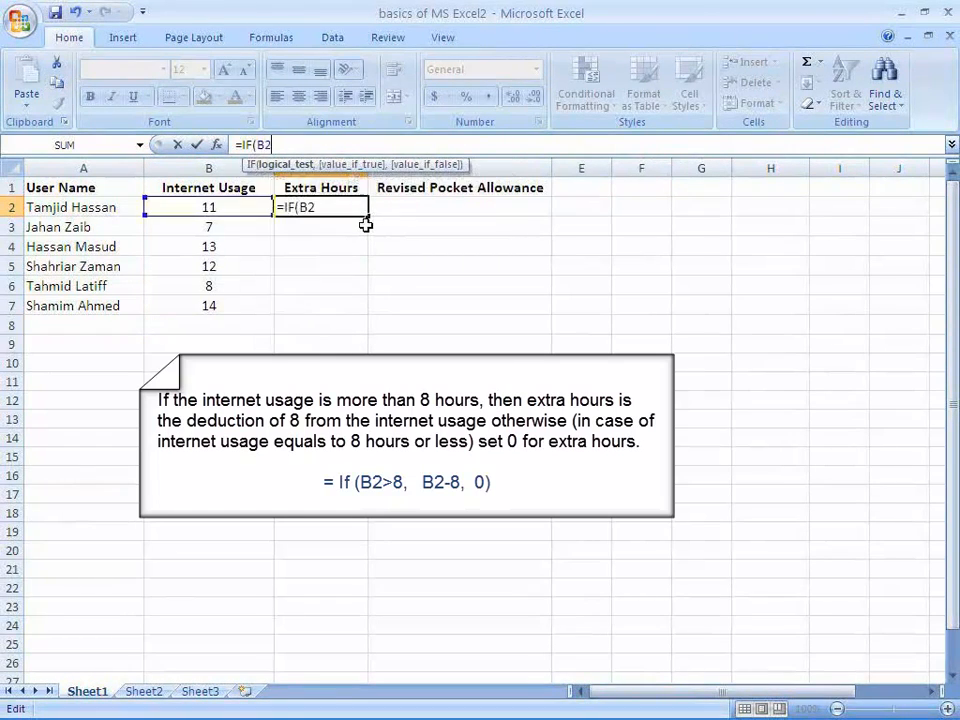
{"action": "type", "text": ">8, B"}
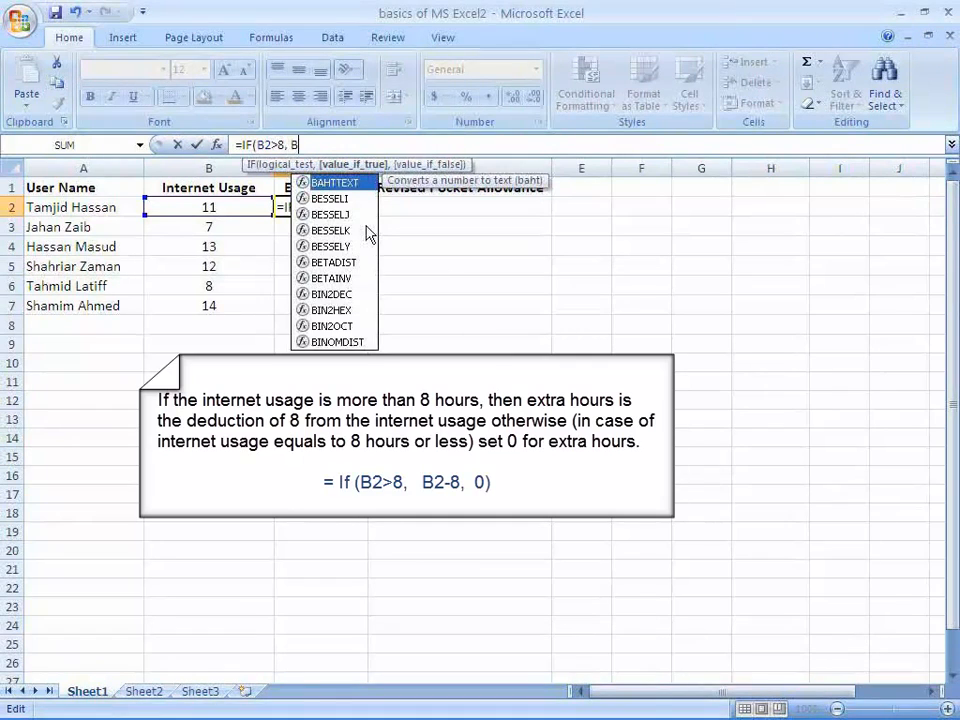
{"action": "type", "text": "2-8, "}
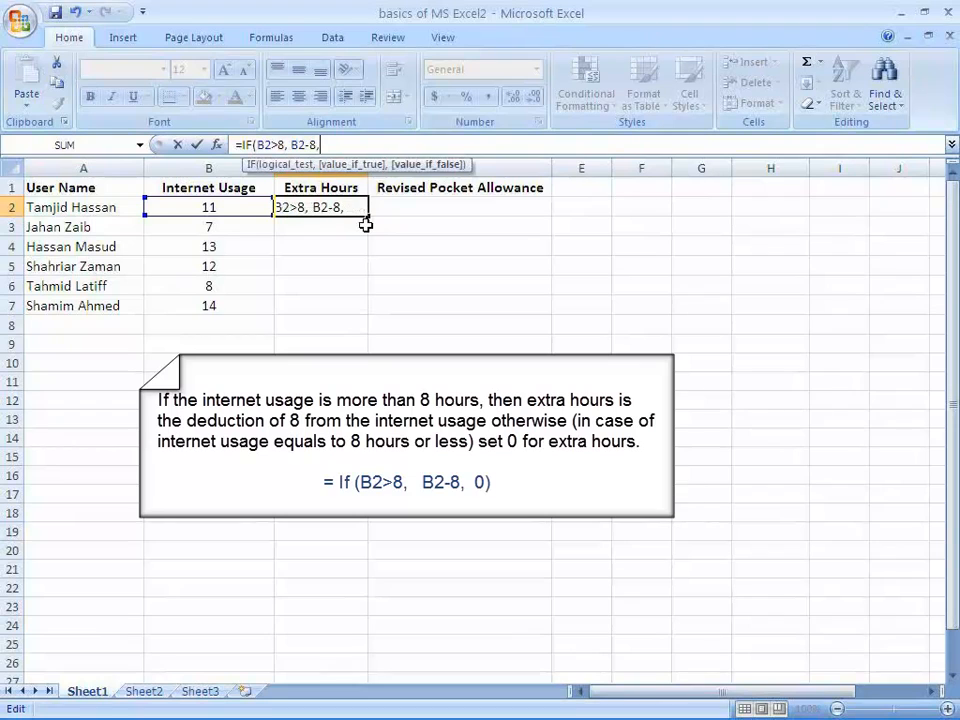
{"action": "type", "text": "0)"}
{"action": "left_click", "coordinate": [321, 145]}
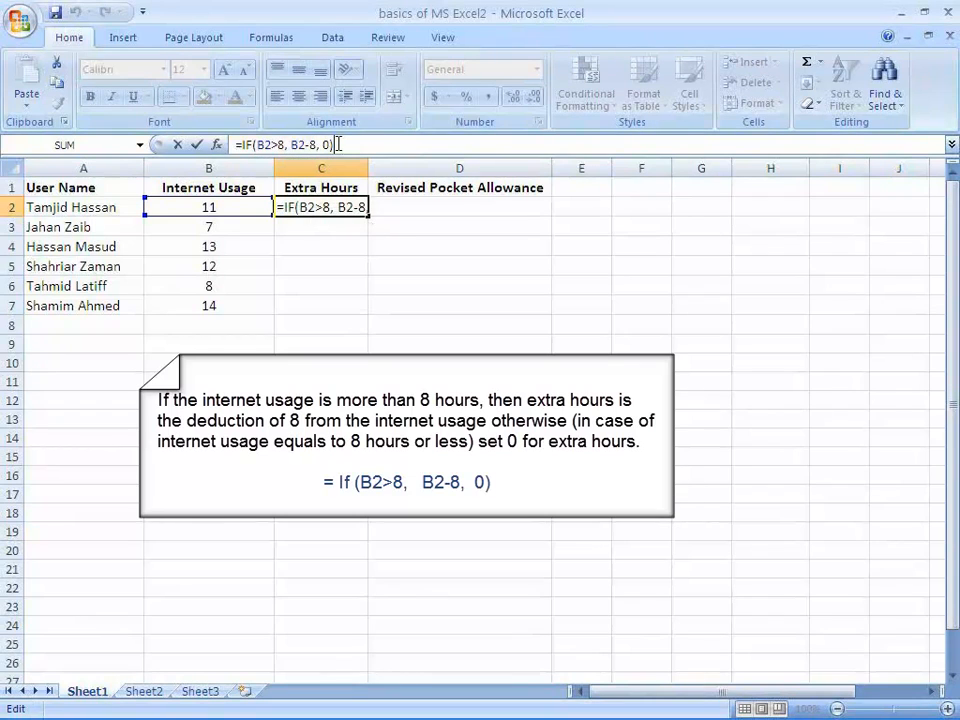
{"action": "key", "text": "Return"}
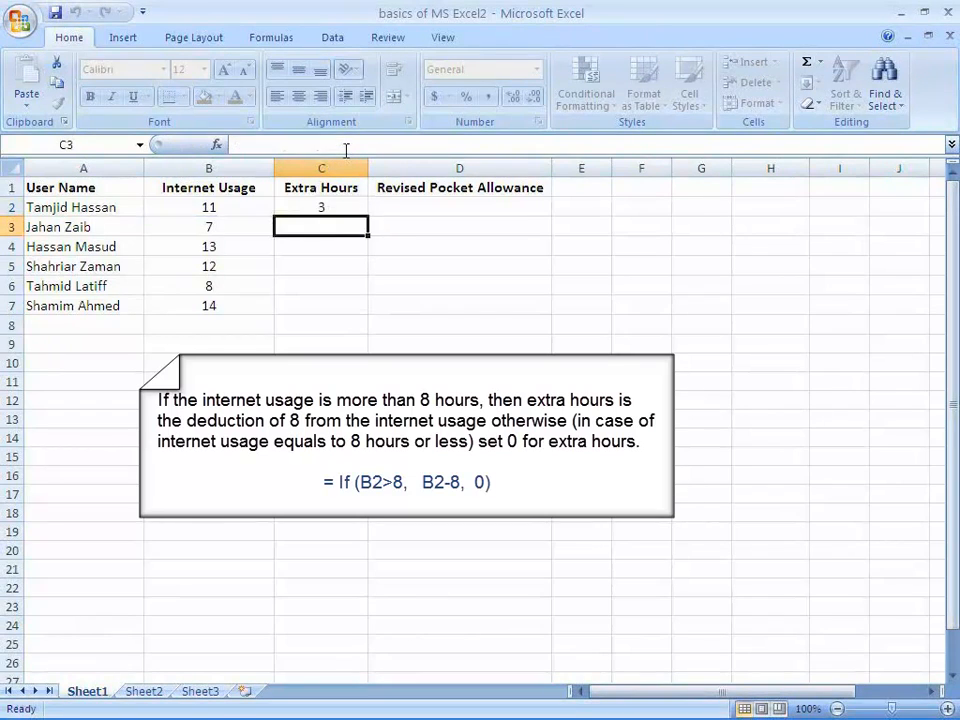
Copy the Extra Hours formula from C2 into C3:C7 for the remaining users
{"action": "left_click", "coordinate": [343, 208]}
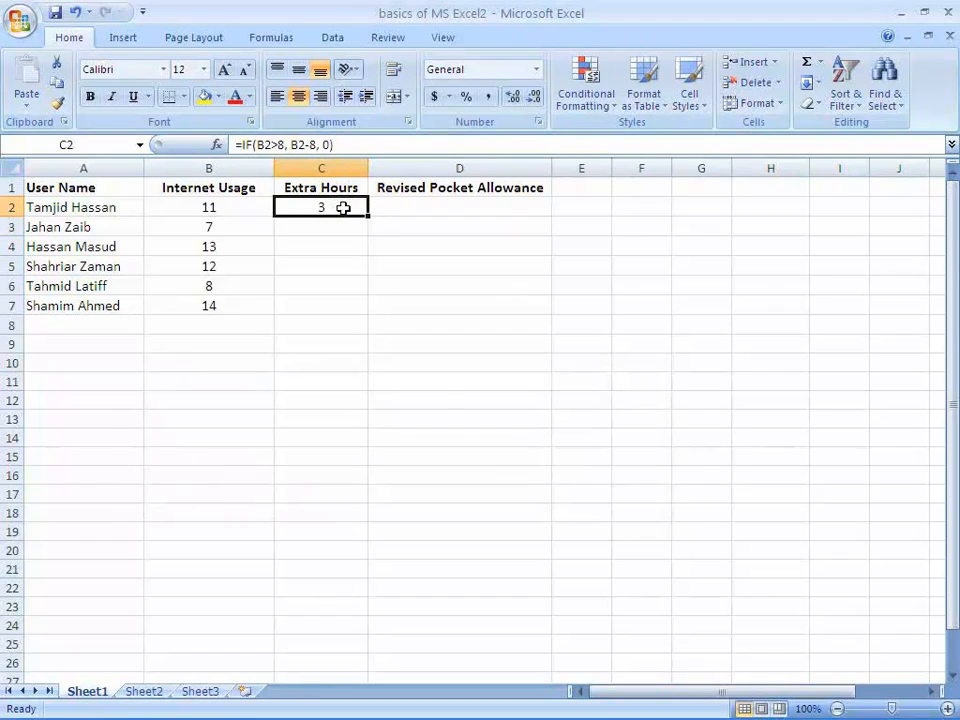
{"action": "right_click", "coordinate": [346, 210]}
{"action": "left_click", "coordinate": [388, 241]}
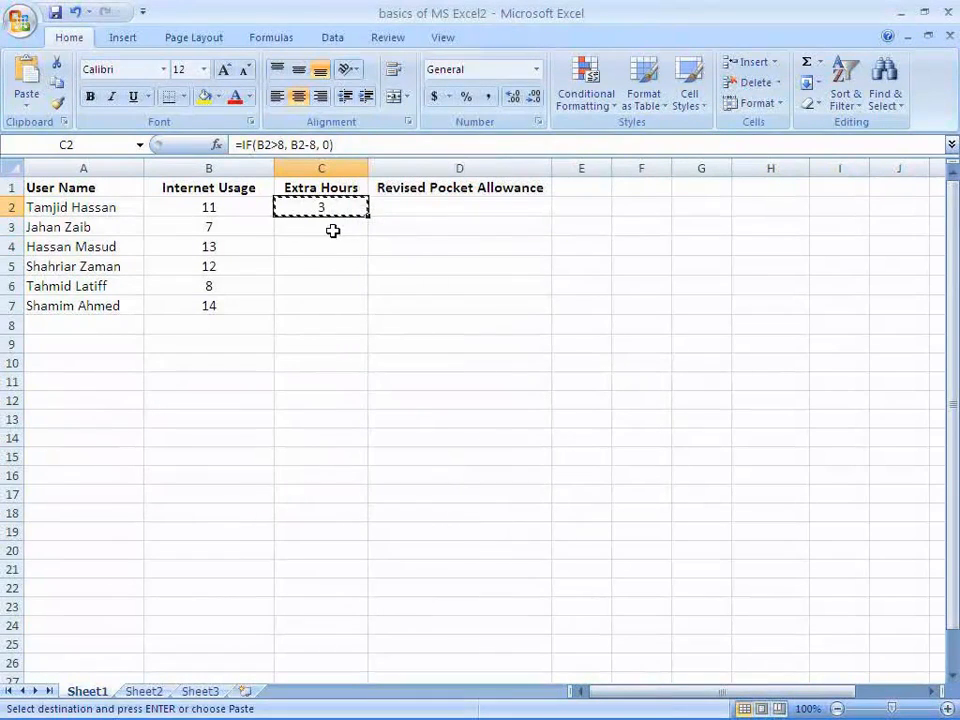
{"action": "left_click_drag", "start_coordinate": [332, 229], "coordinate": [326, 304]}
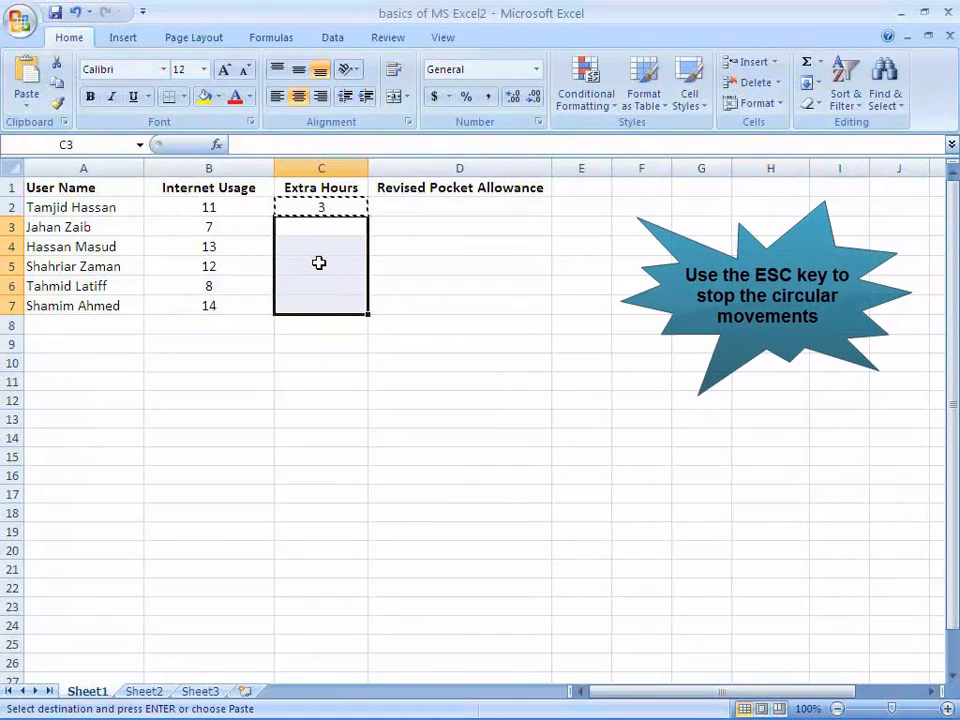
{"action": "right_click", "coordinate": [319, 262]}
{"action": "left_click", "coordinate": [330, 316]}
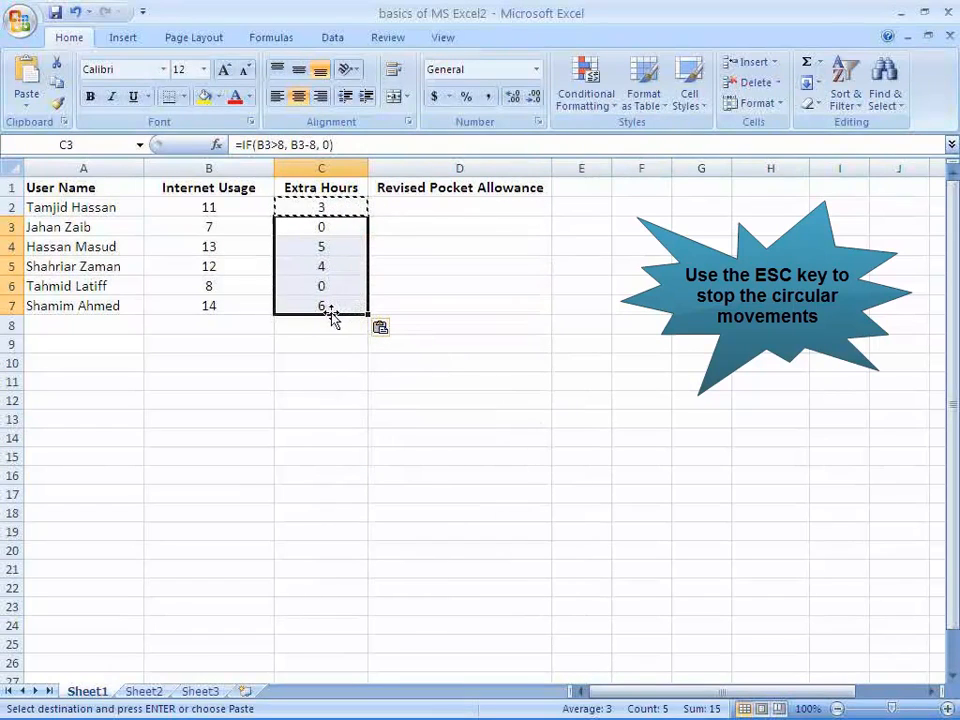
{"action": "left_click", "coordinate": [319, 323]}
{"action": "key", "text": "Escape"}
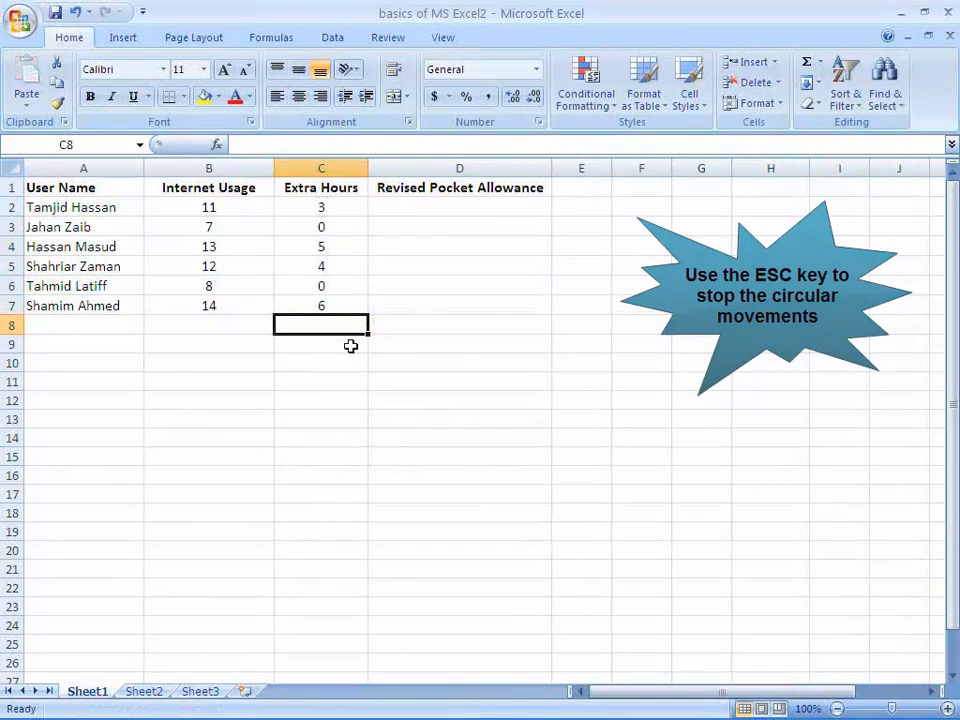
Enter the formula =2500-(C2*25) in cell D2 to calculate the first user's Revised Pocket Allowance
{"action": "left_click", "coordinate": [484, 205]}
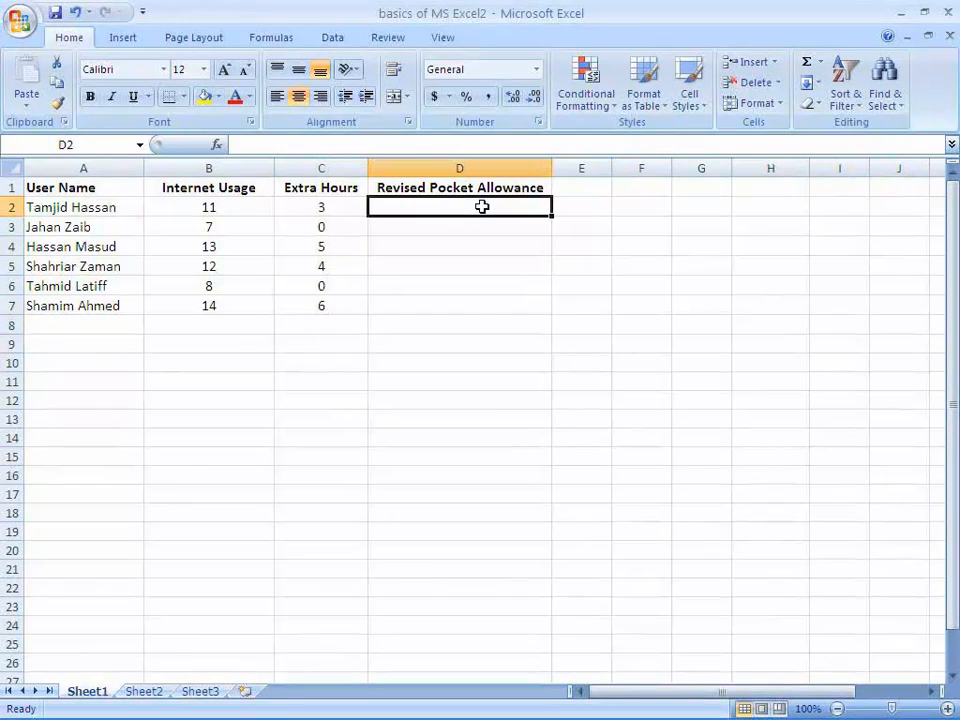
{"action": "left_click", "coordinate": [364, 144]}
{"action": "type", "text": "="}
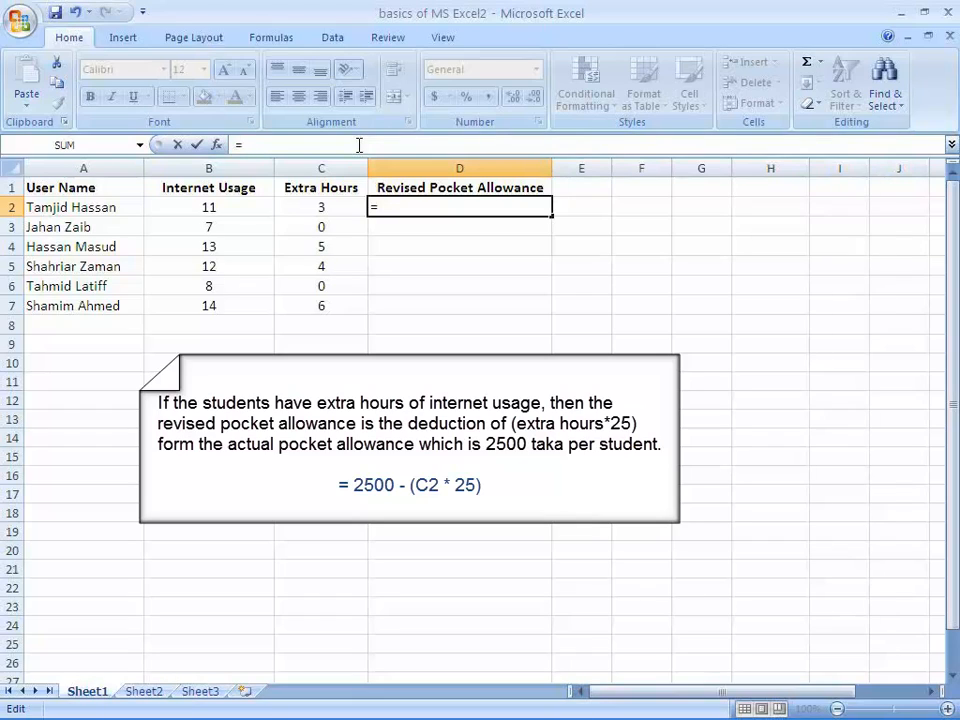
{"action": "type", "text": "2500"}
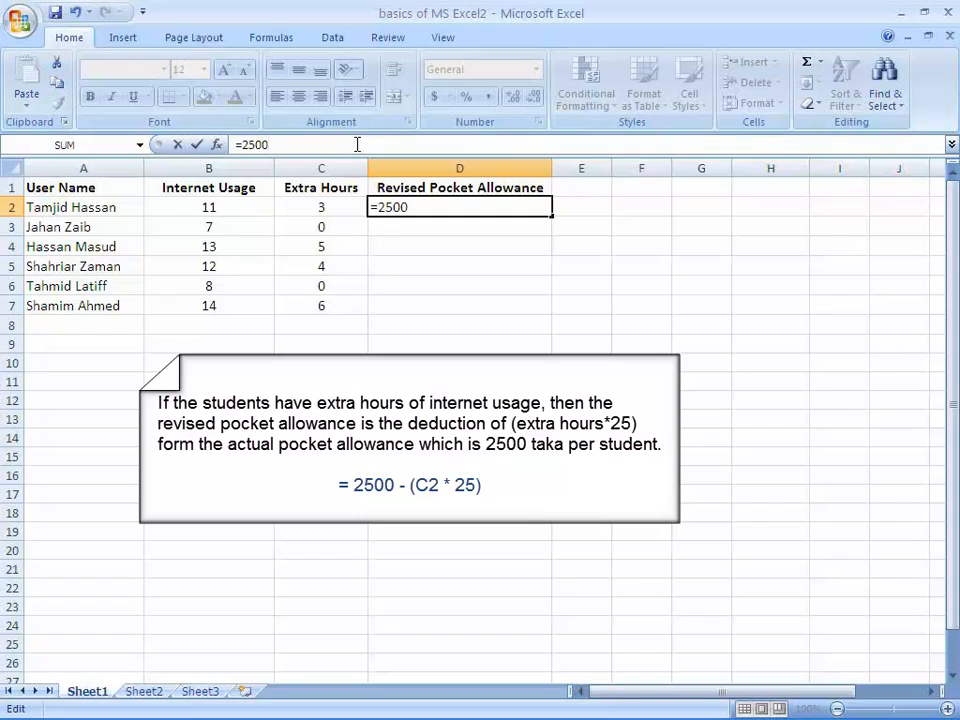
{"action": "type", "text": "-(C2*24"}
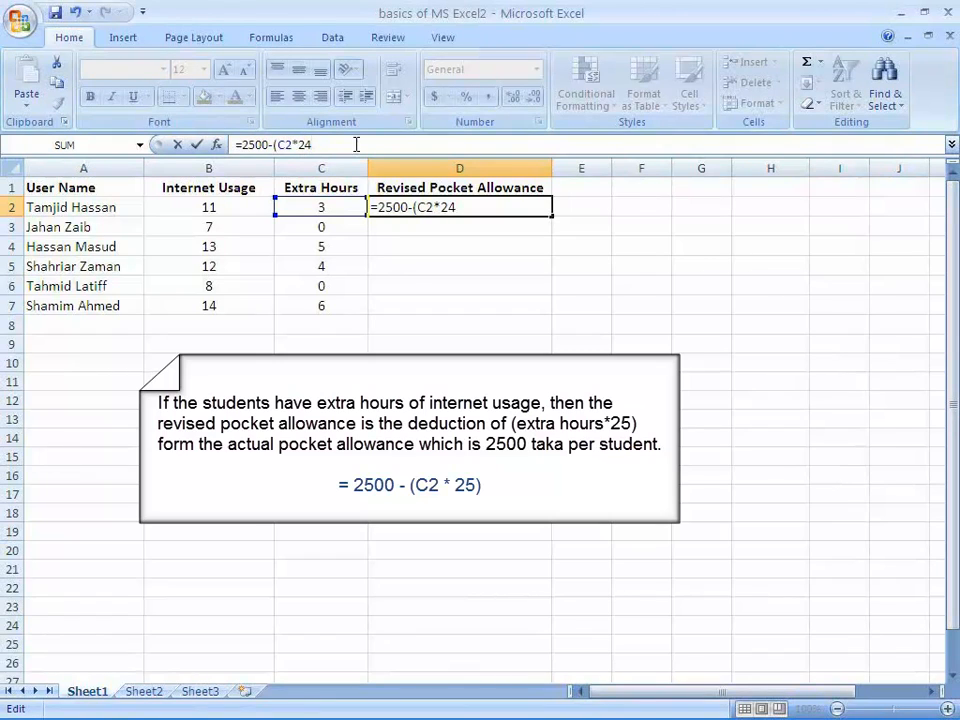
{"action": "key", "text": "BackSpace"}
{"action": "type", "text": "5)"}
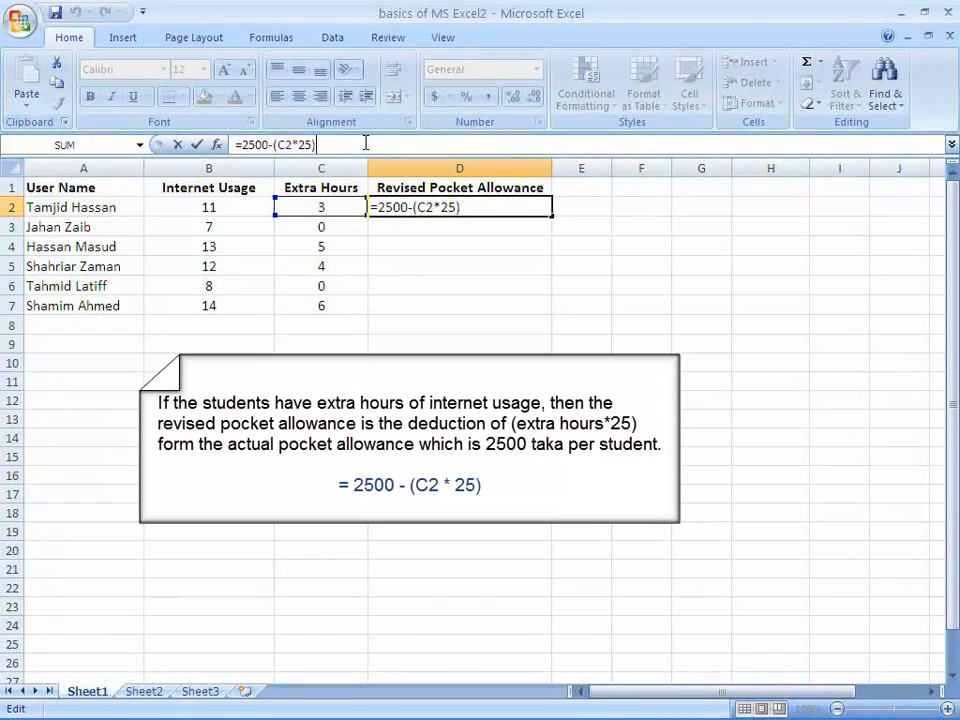
{"action": "key", "text": "Return"}
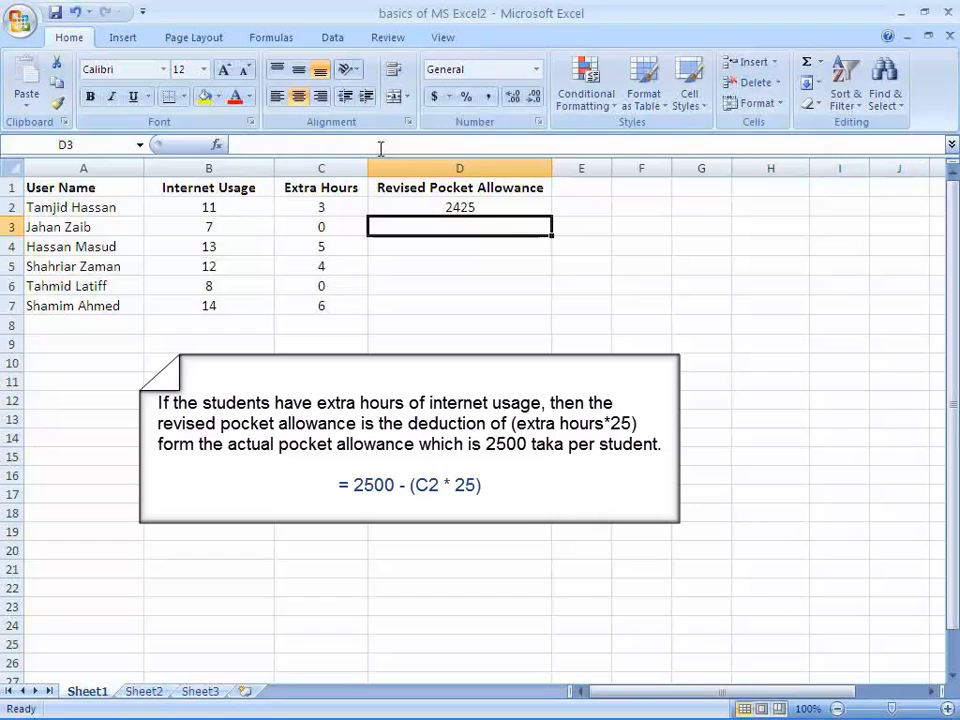
Copy the Revised Pocket Allowance formula from D2 into D3:D7 for the remaining users
{"action": "left_click", "coordinate": [461, 208]}
{"action": "right_click", "coordinate": [463, 208]}
{"action": "left_click", "coordinate": [515, 243]}
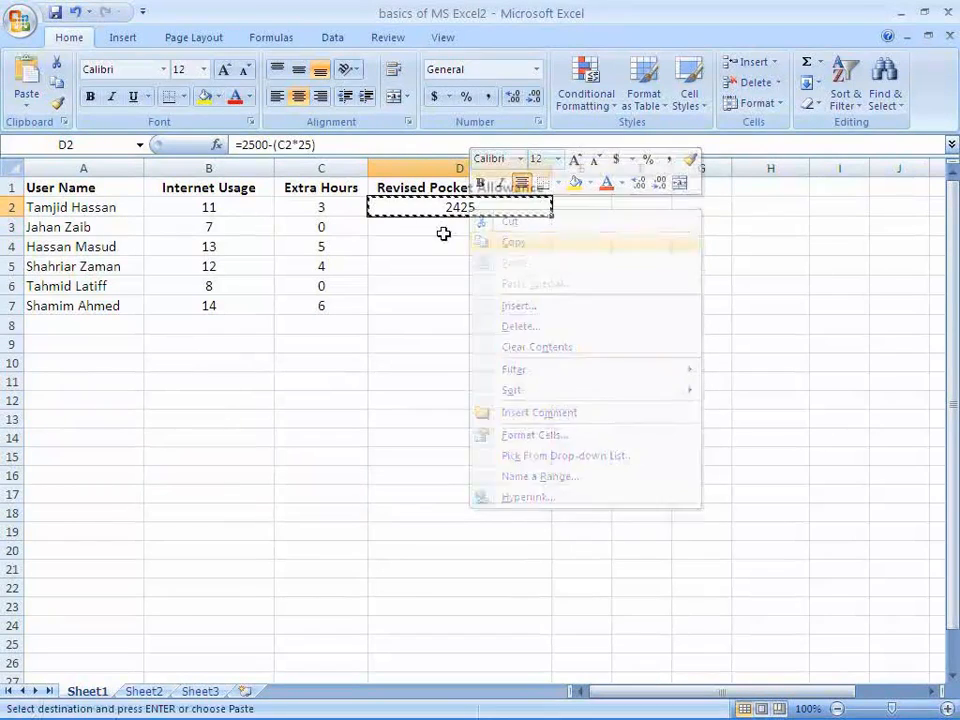
{"action": "left_click_drag", "start_coordinate": [440, 229], "coordinate": [447, 299]}
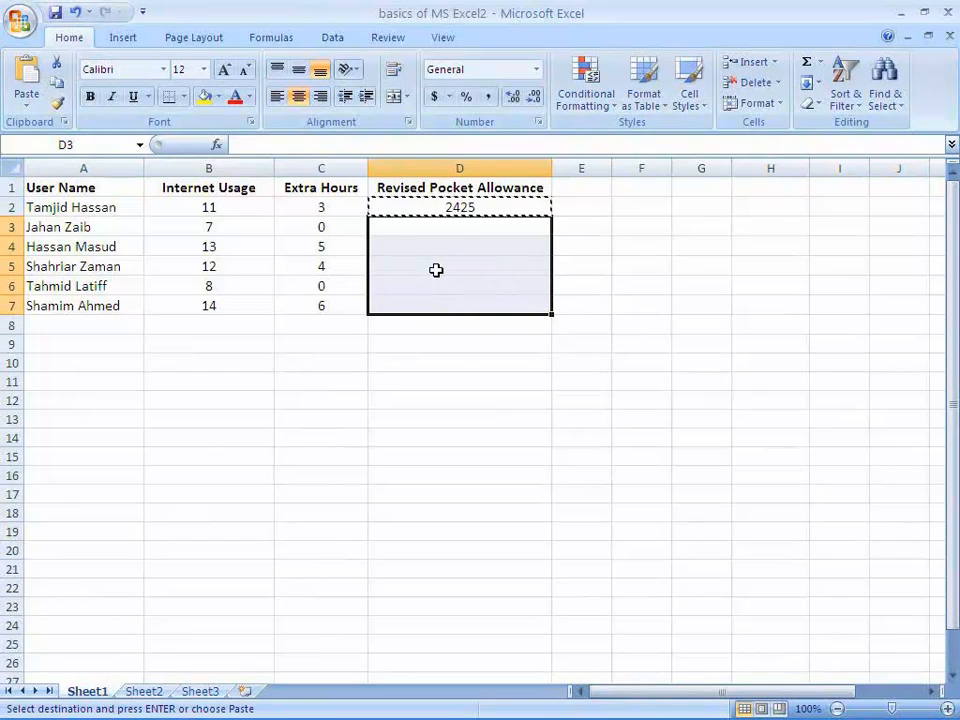
{"action": "right_click", "coordinate": [437, 270]}
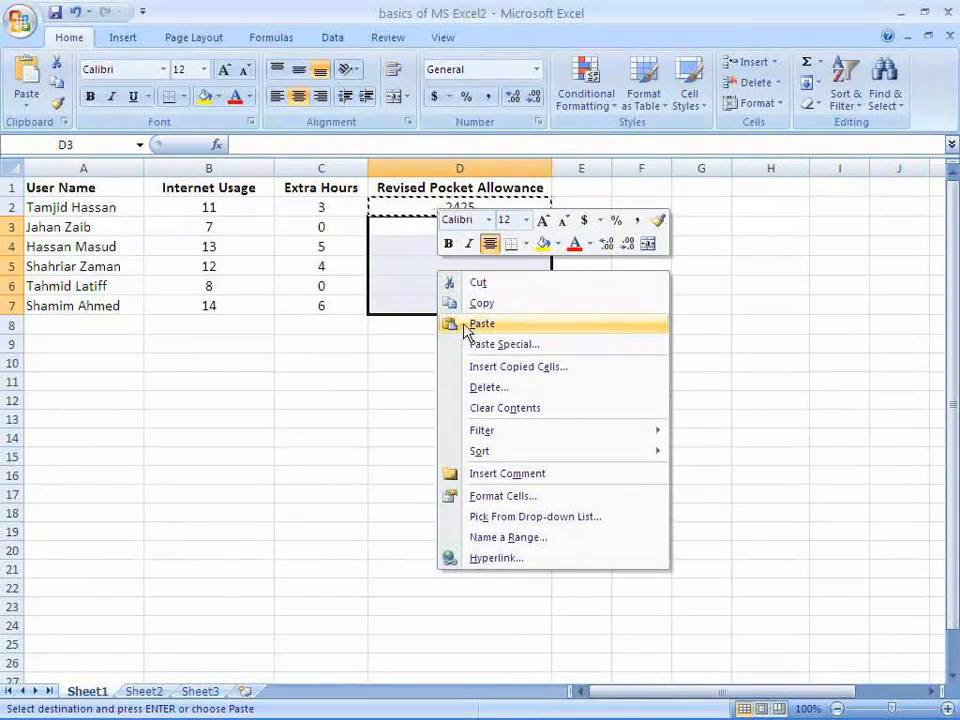
{"action": "left_click", "coordinate": [463, 324]}
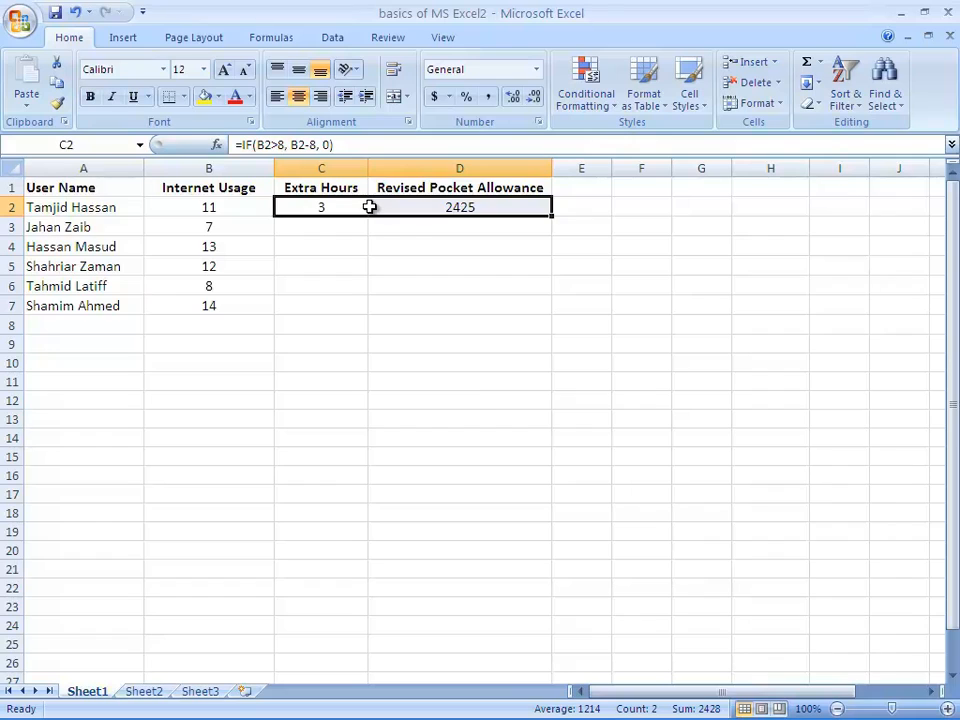
Copy the Extra Hours and Revised Pocket Allowance formulas from C2:D2 together into the empty range C3:D7
{"action": "right_click", "coordinate": [369, 207]}
{"action": "left_click", "coordinate": [413, 239]}
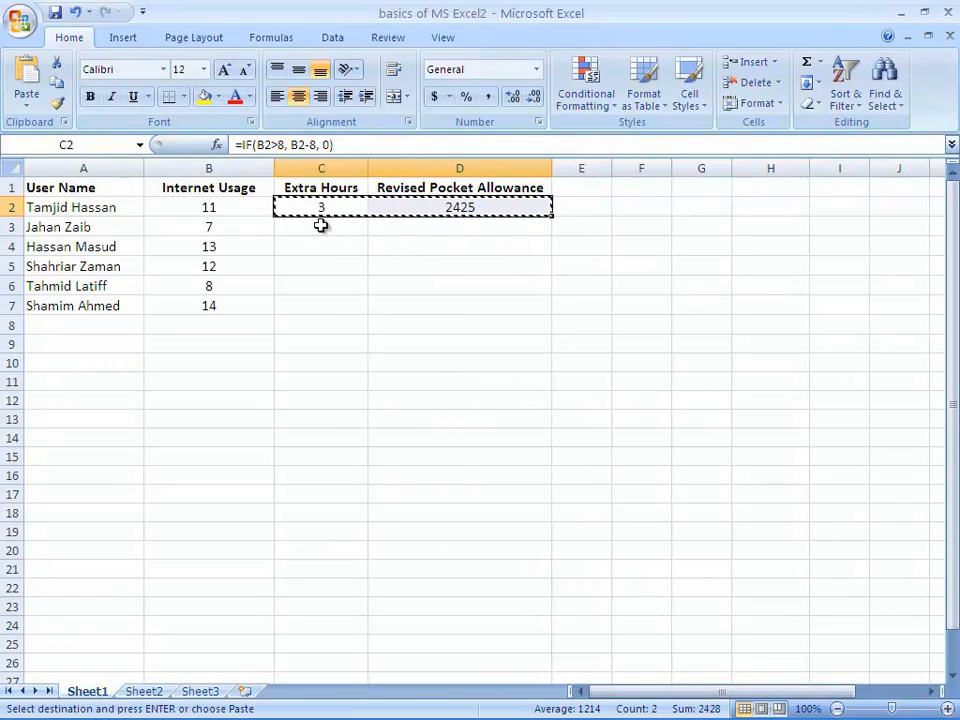
{"action": "left_click_drag", "start_coordinate": [320, 225], "coordinate": [407, 298]}
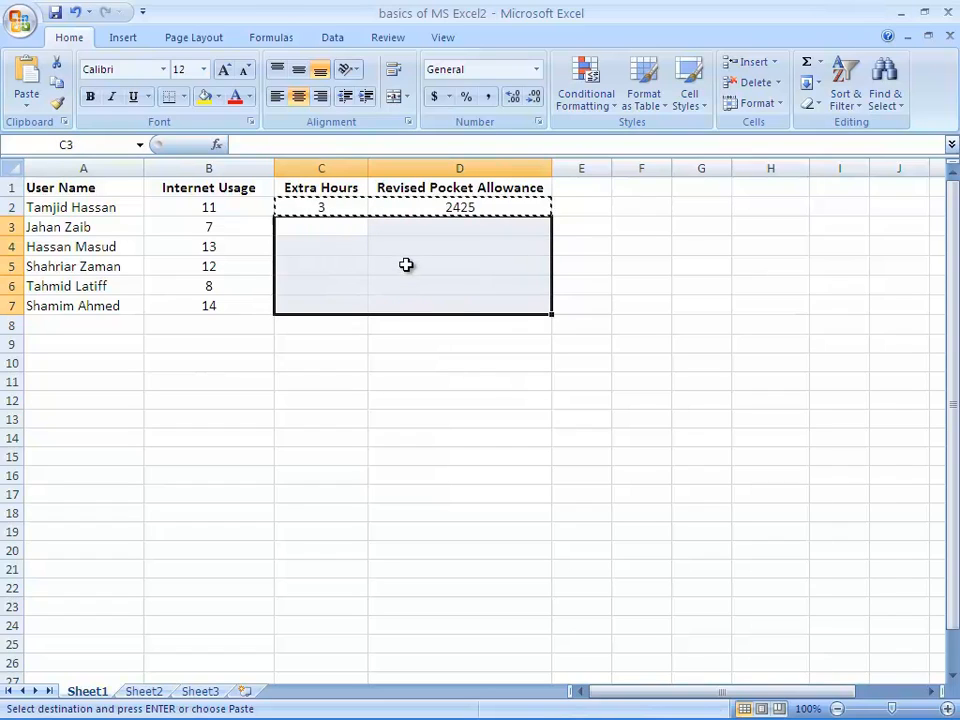
{"action": "right_click", "coordinate": [406, 264]}
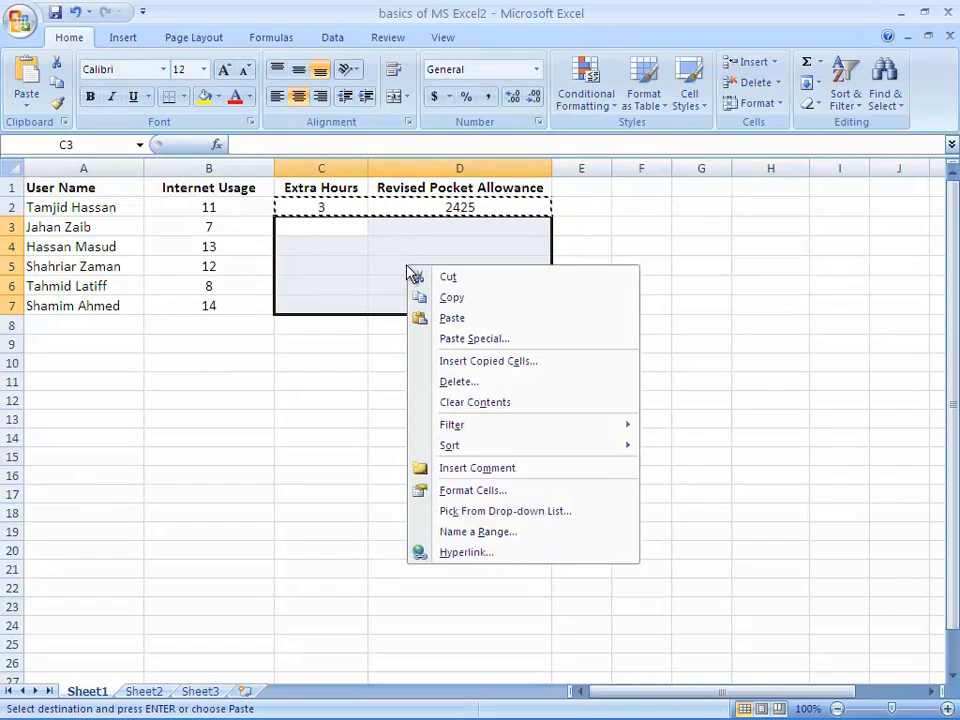
{"action": "left_click", "coordinate": [430, 317]}
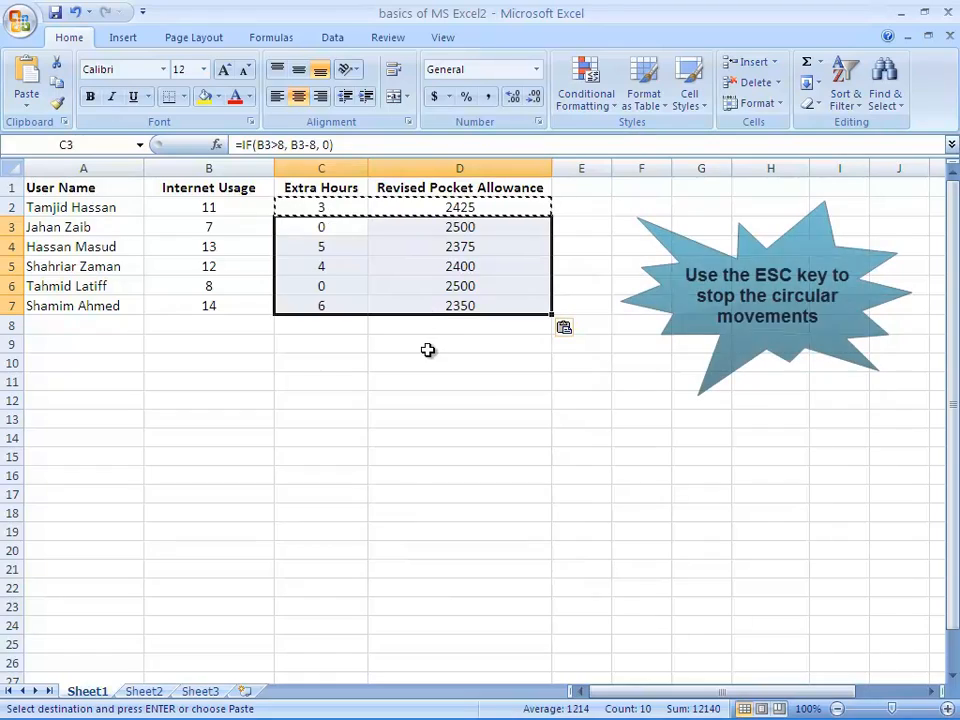
{"action": "left_click", "coordinate": [427, 349]}
{"action": "key", "text": "Escape"}
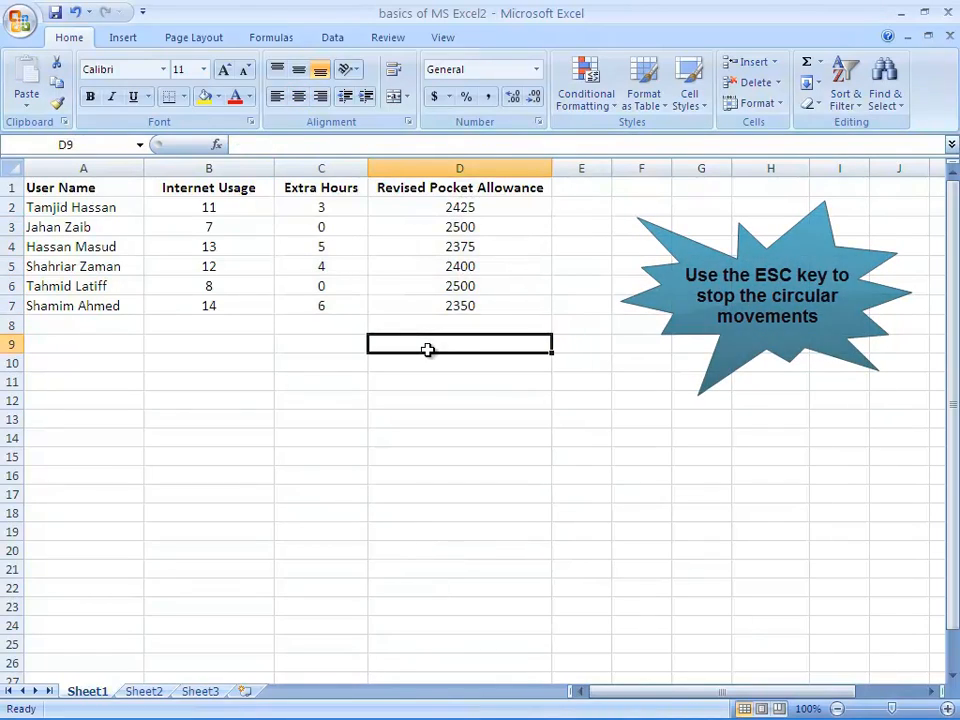